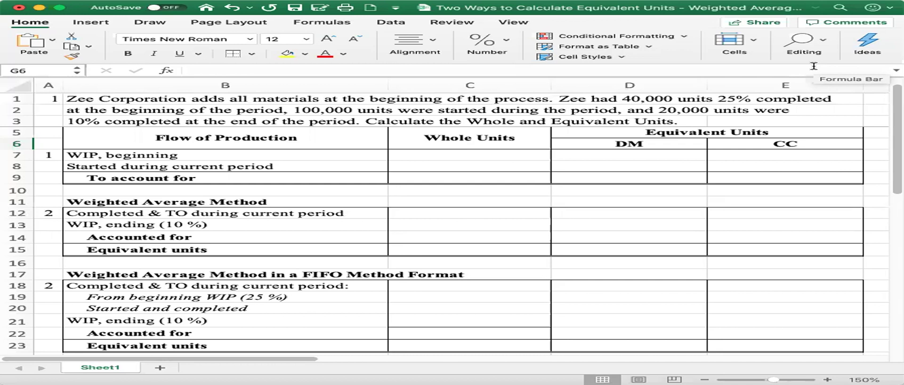
Enter the whole units to account for: 40,000 for beginning WIP and 100,000 for units started during the current period.
click(507, 155)
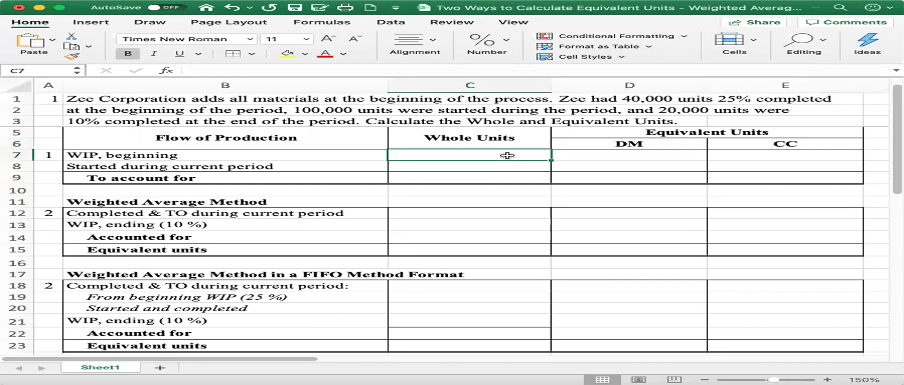
text(4)
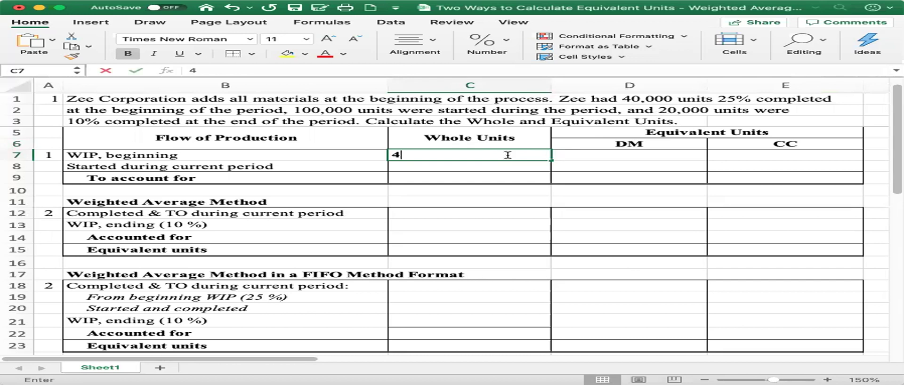
text(0,000)
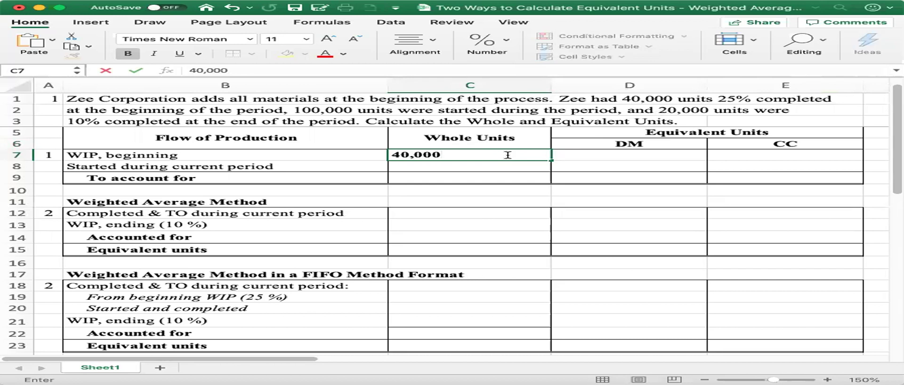
key(Return)
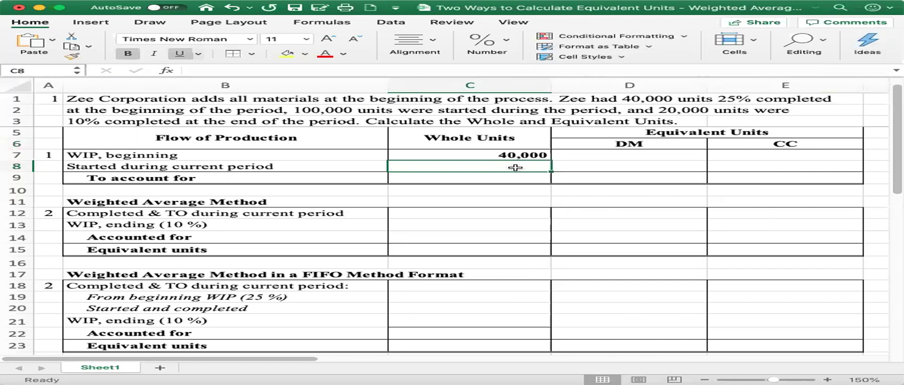
text(100,000)
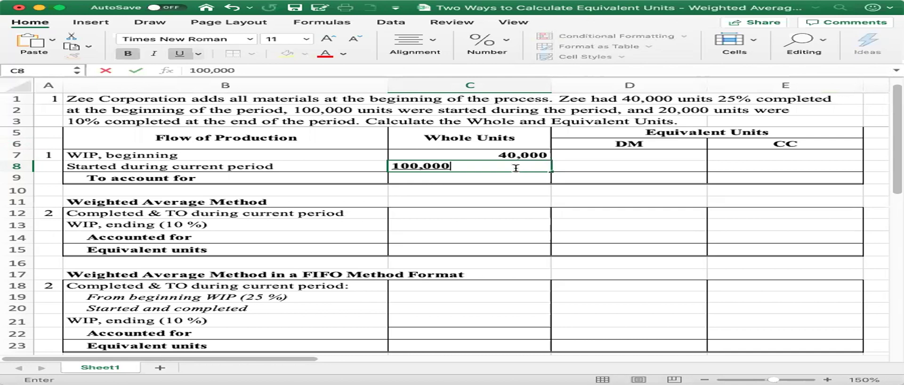
key(Return)
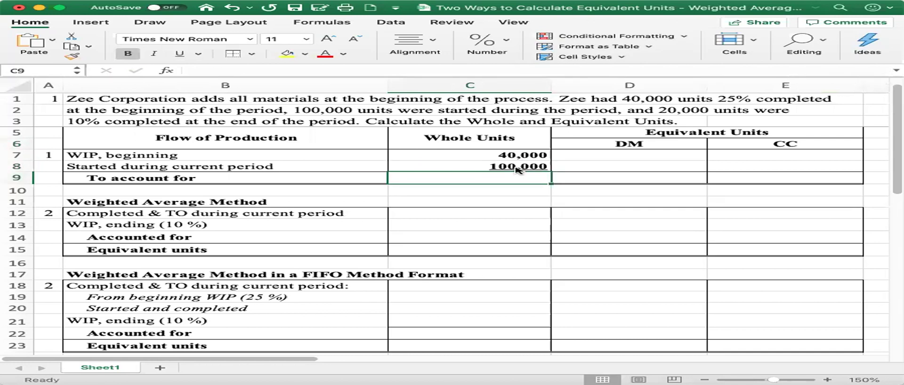
Total the whole units to account for in C9 with the formula =C7+C8.
text(=)
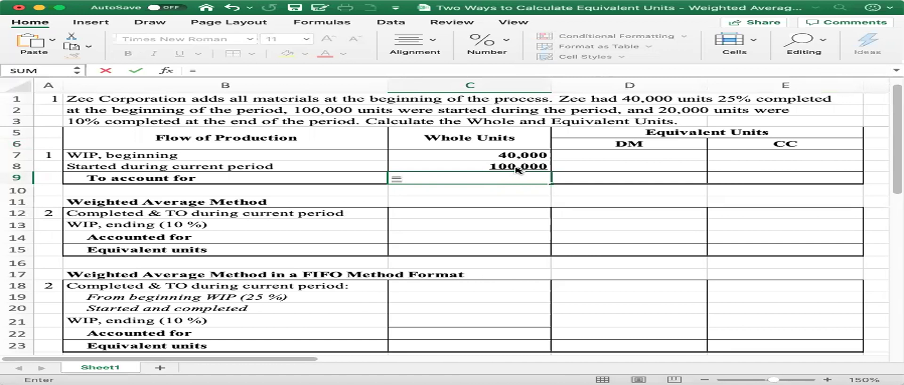
text(c7)
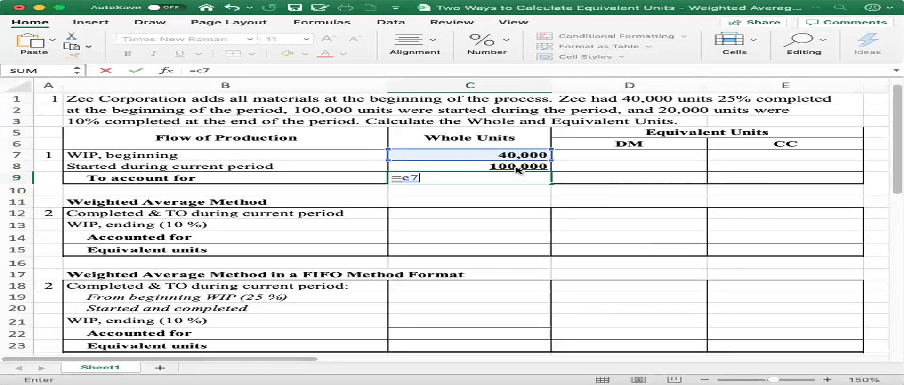
text(+c8)
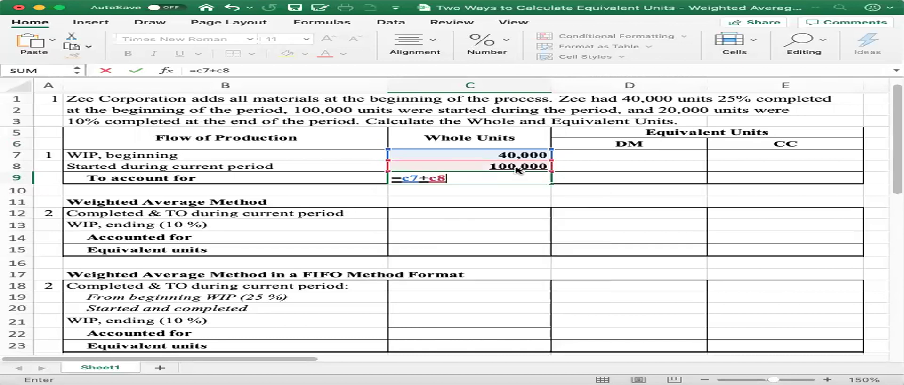
key(Return)
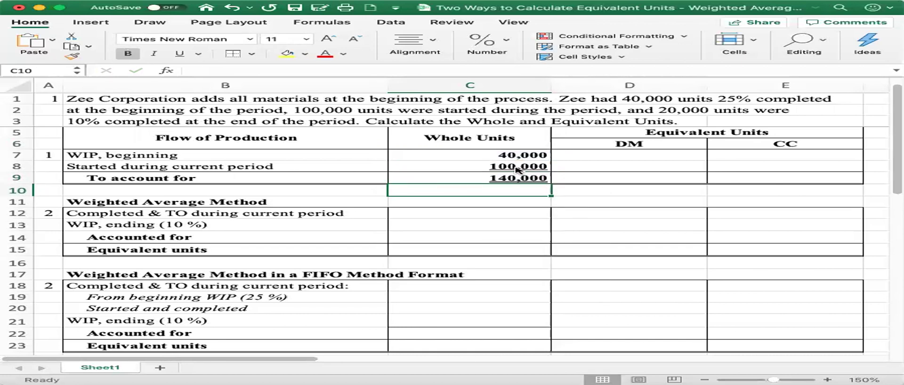
Enter 20,000 whole units for ending WIP in the Weighted Average Method section.
click(506, 213)
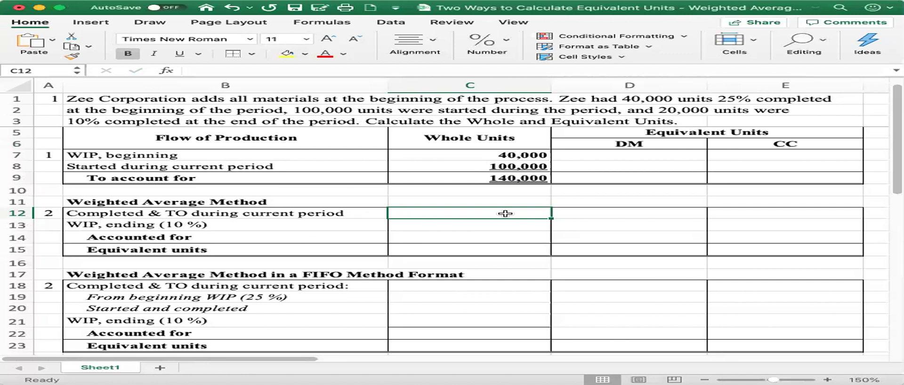
key(Return)
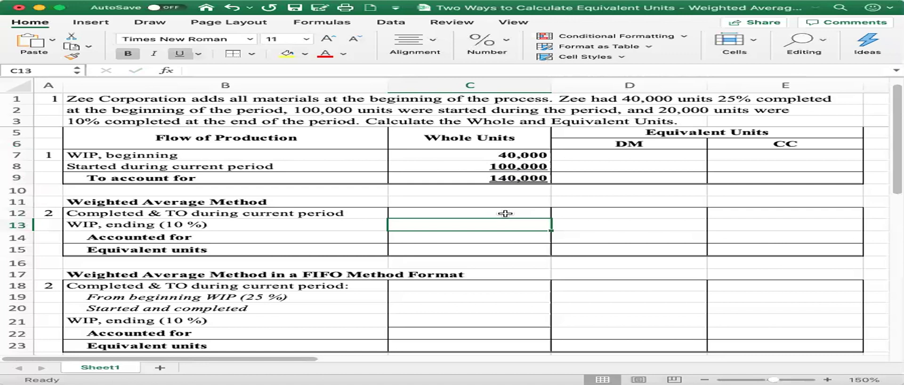
text(20,000)
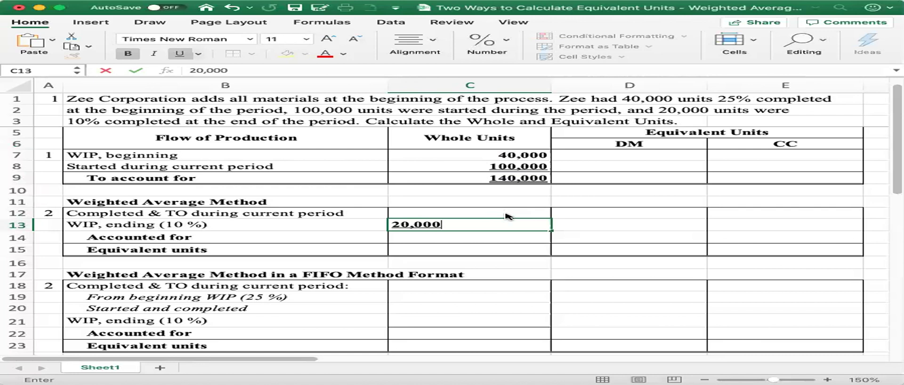
key(Return)
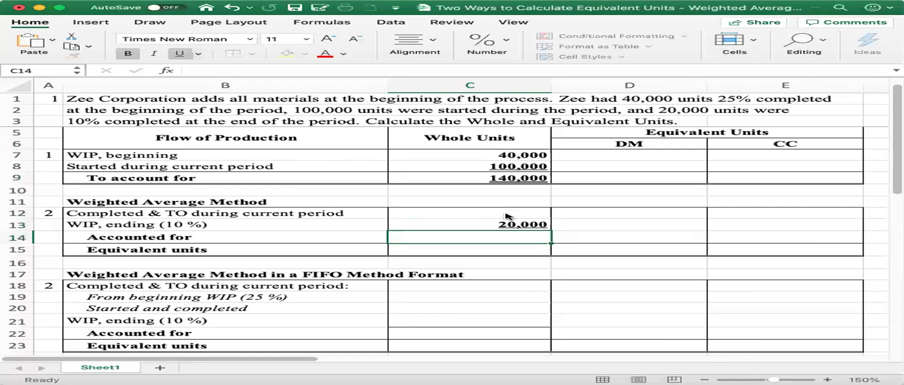
Enter 140,000 as the whole units accounted for in C14, matching the total to account for.
click(512, 177)
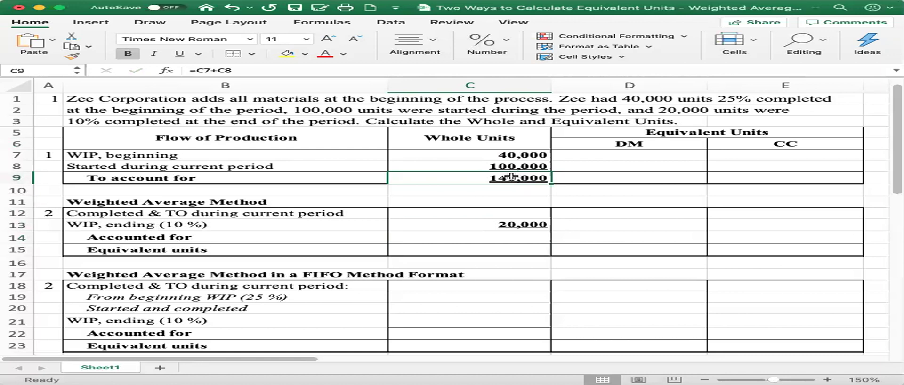
click(516, 239)
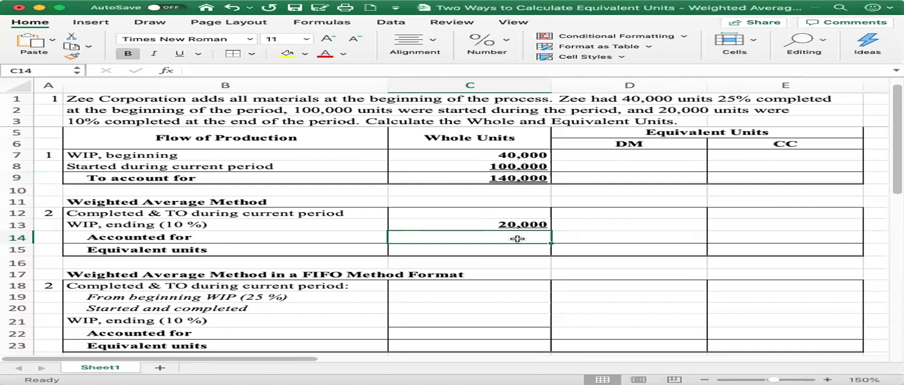
text(140,000)
key(Return)
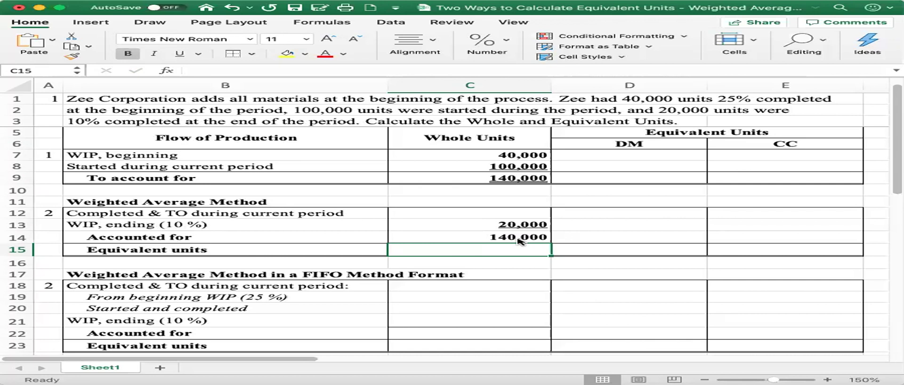
Enter 120,000 whole units as completed and transferred out during the current period in C12.
click(518, 213)
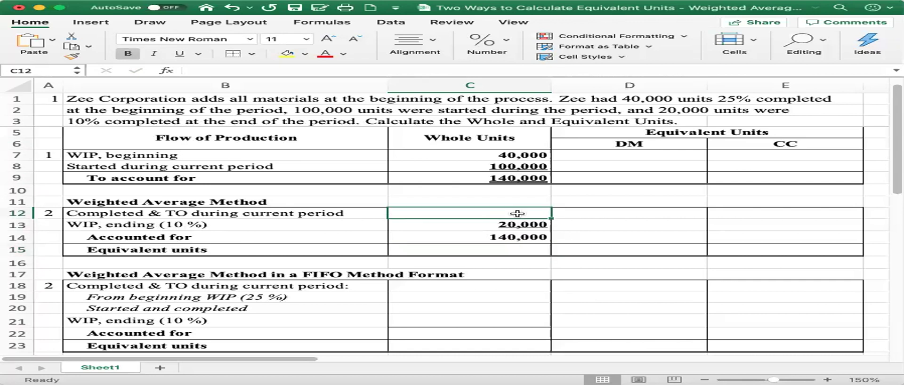
text(12000)
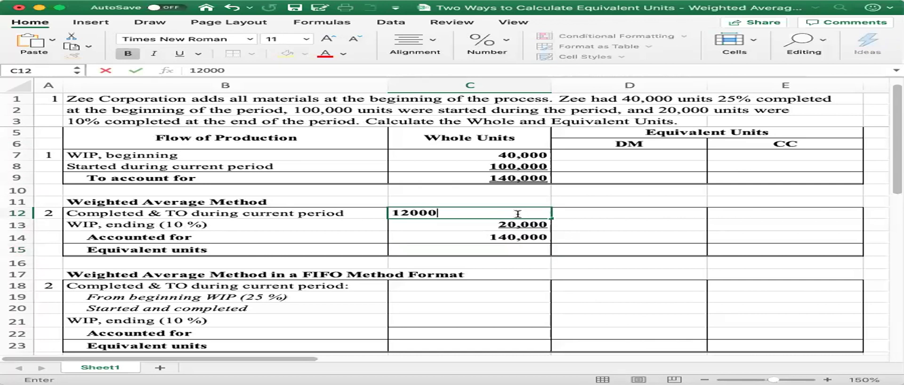
text(0)
key(BackSpace)
key(BackSpace)
key(BackSpace)
text(,000)
key(Return)
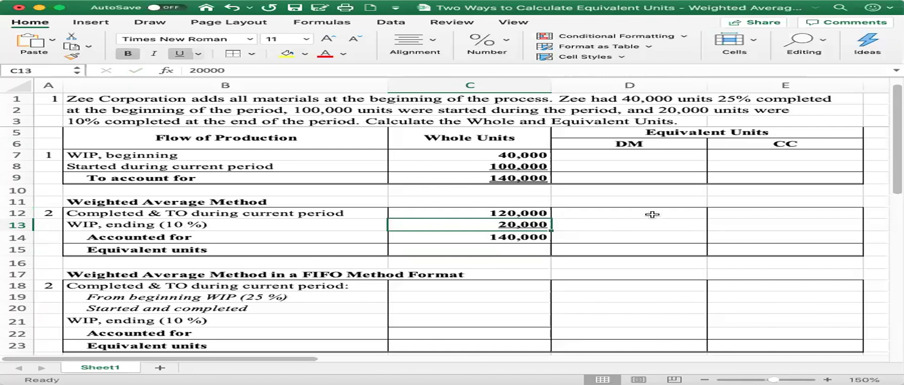
Enter 120,000 equivalent units for both DM and CC in the Weighted Average Method's completed and transferred out row.
click(652, 214)
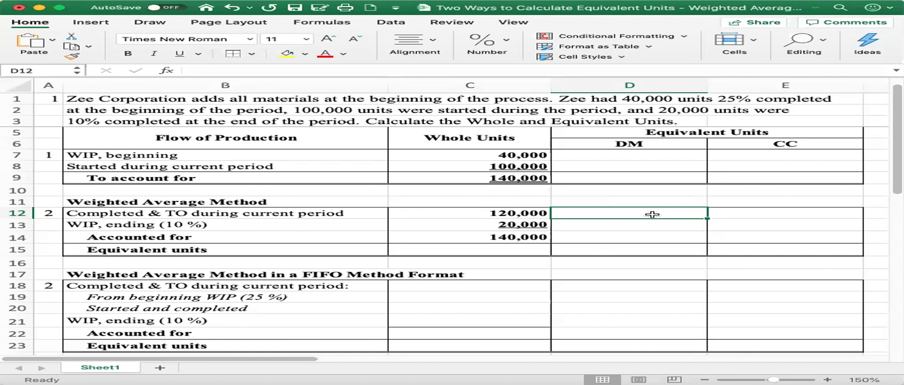
text(12)
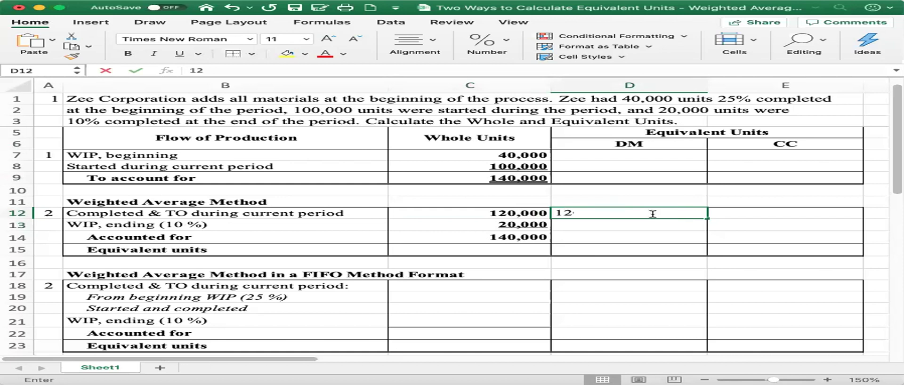
text(0,000)
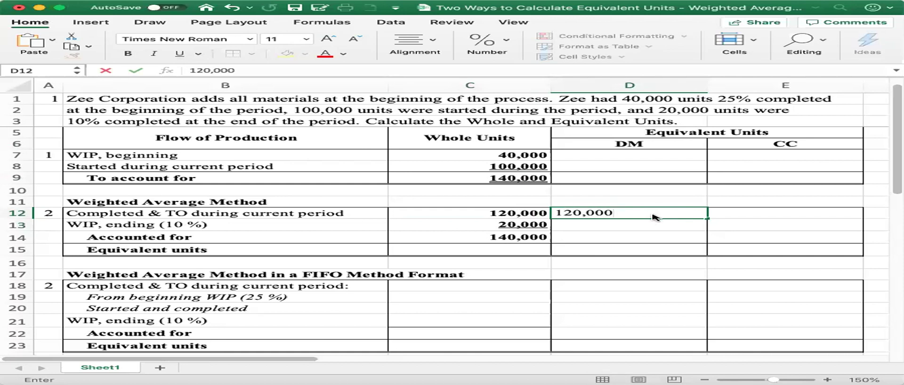
key(Tab)
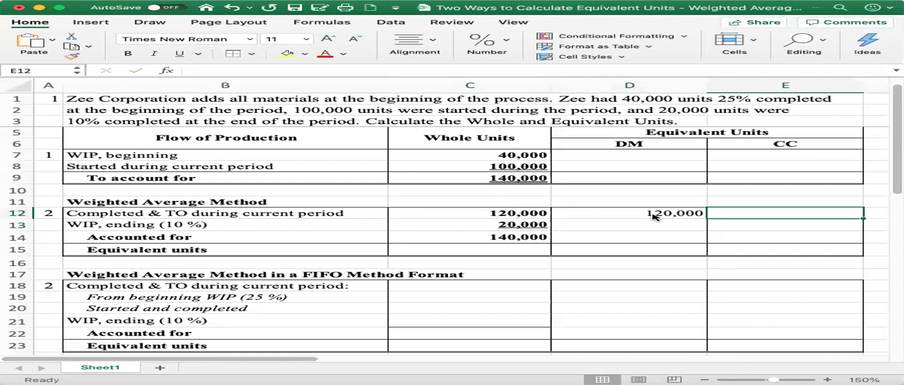
text(1)
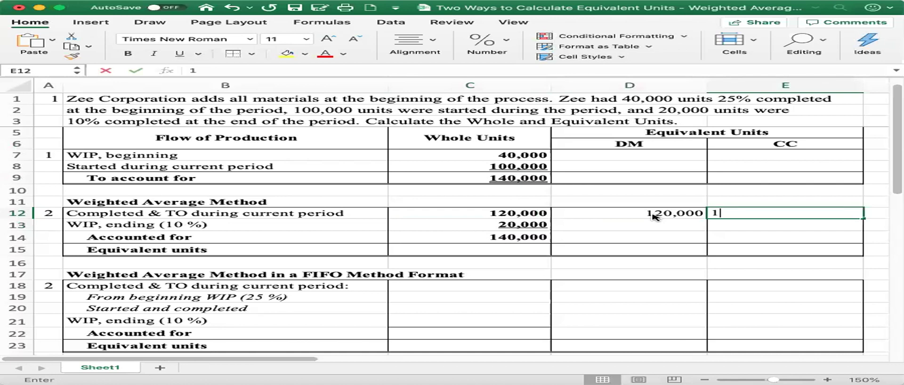
text(20,000)
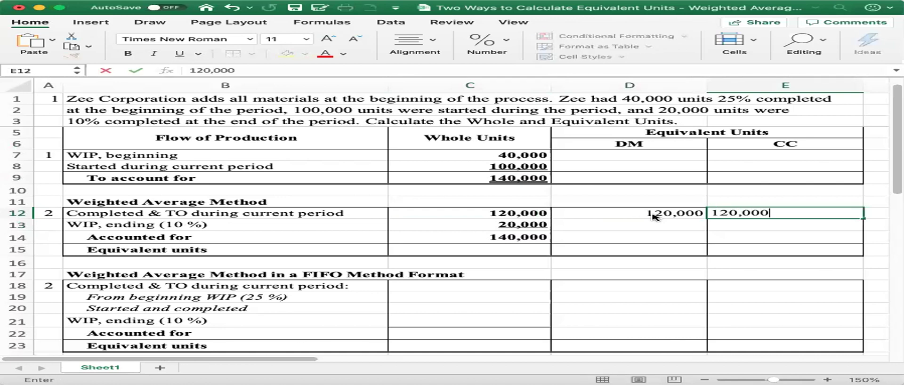
key(Return)
Check in the problem text when materials are added, and enter 20,000 DM equivalent units for ending WIP in D13.
key(Left)
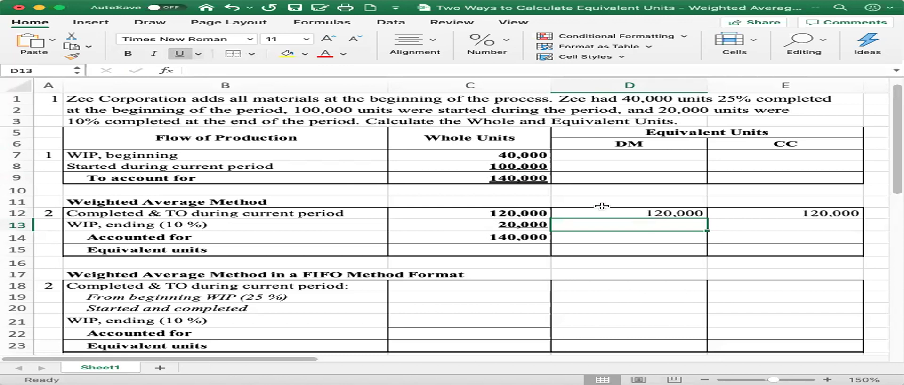
click(99, 101)
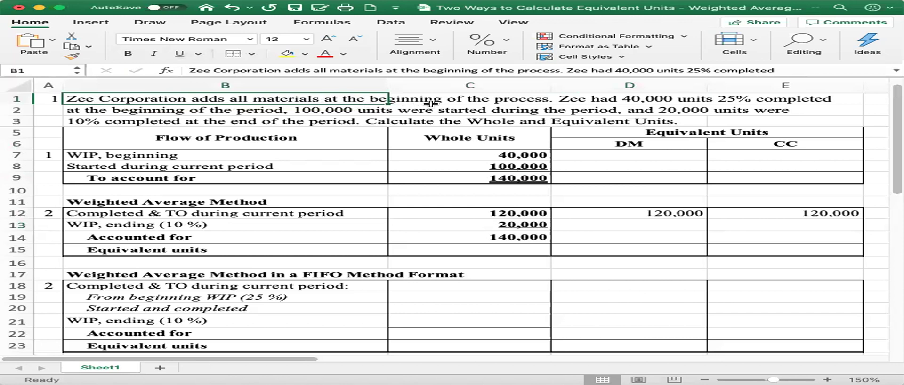
click(466, 100)
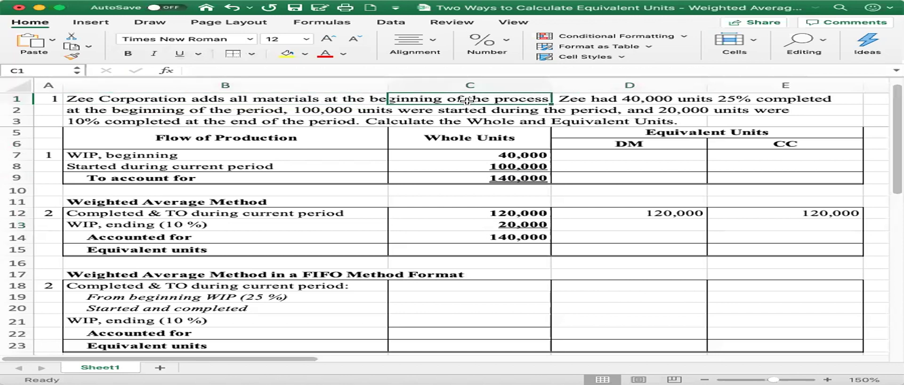
click(638, 224)
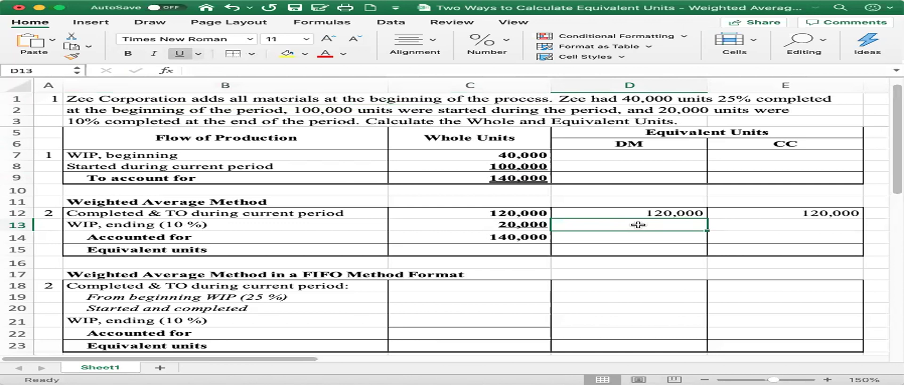
text(20,000)
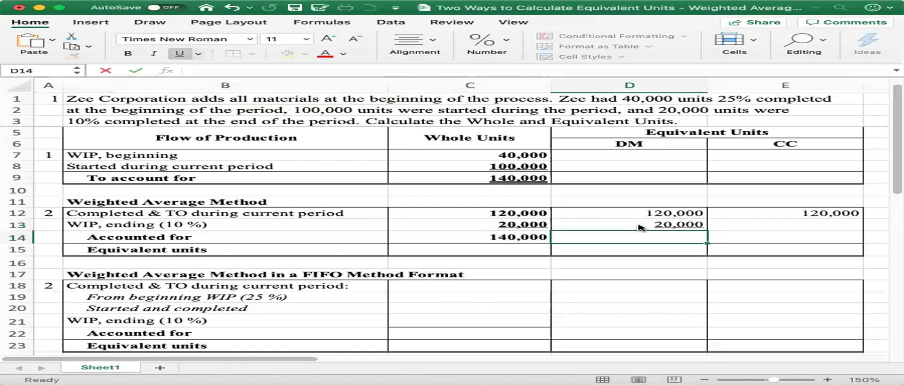
key(Return)
Calculate the CC equivalent units for ending WIP in E13 with the formula =.10*C13.
key(Up)
key(Right)
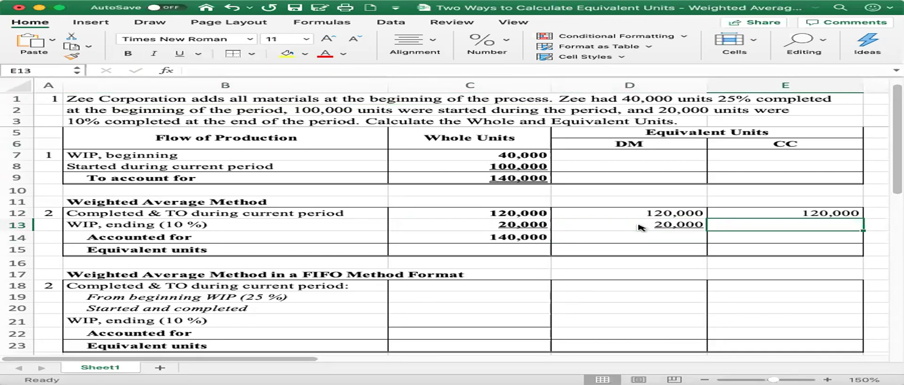
text(=.10*)
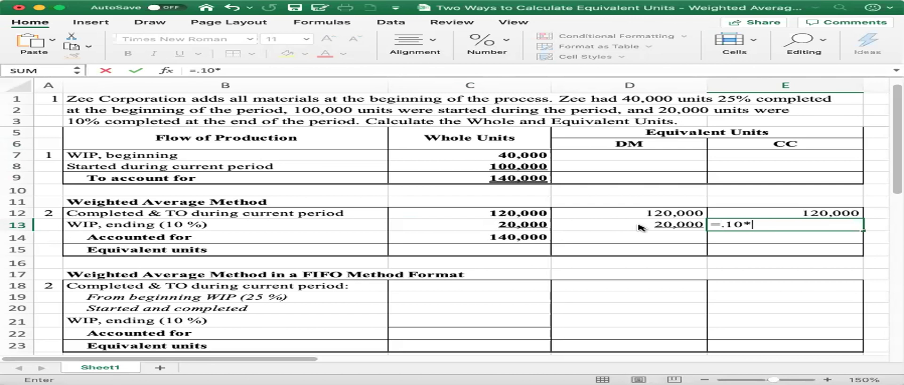
text(c1)
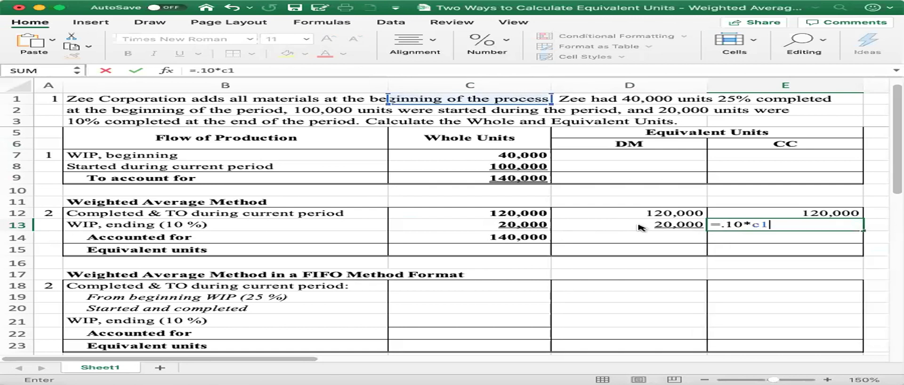
text(3)
key(Return)
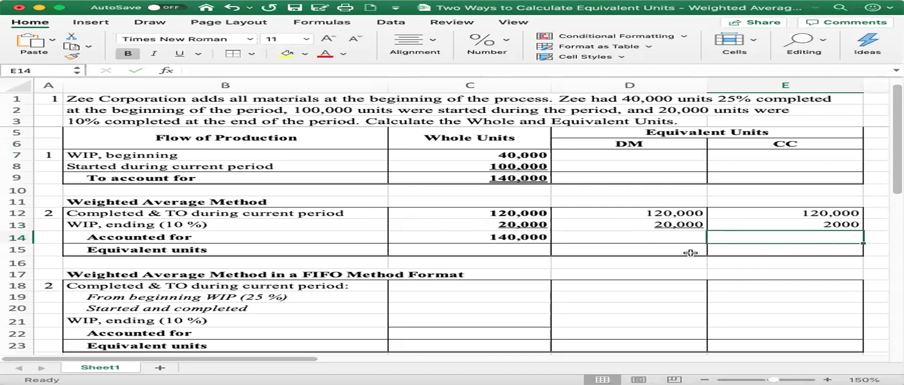
Underline the CC equivalent units for ending WIP in E13.
click(673, 251)
click(787, 225)
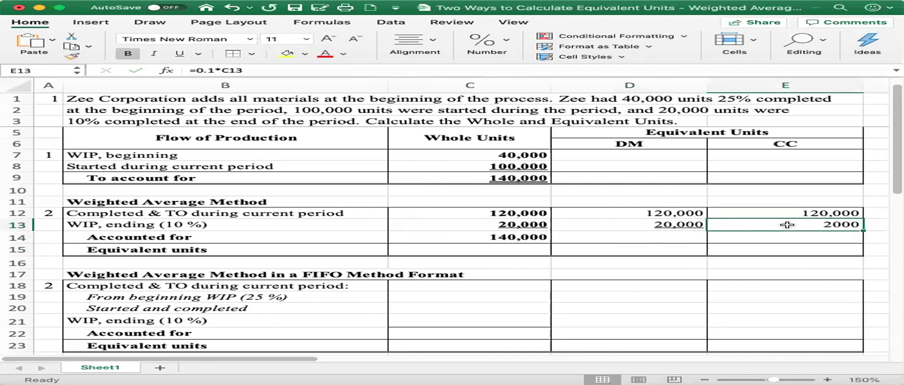
click(180, 54)
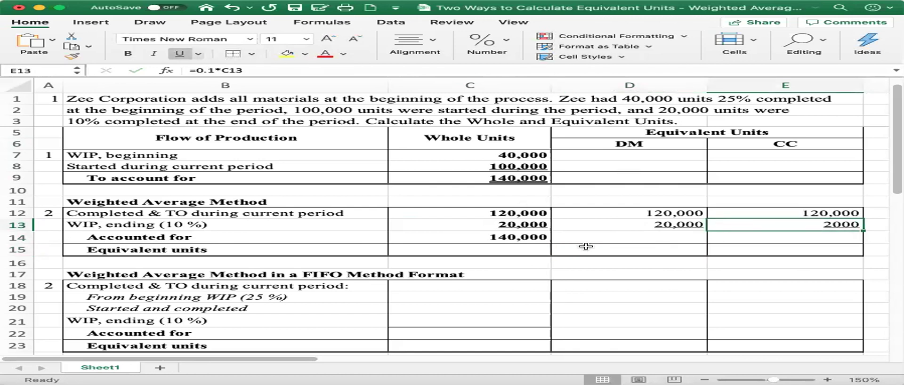
Calculate the total DM equivalent units in D15 with the formula =D12+D13.
click(644, 251)
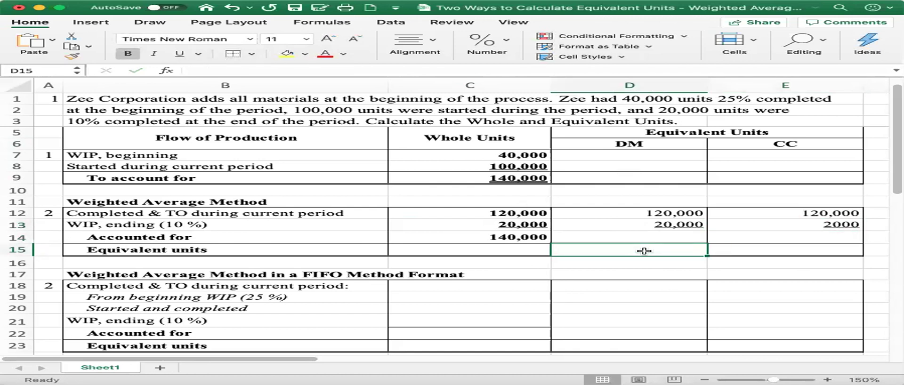
text(=)
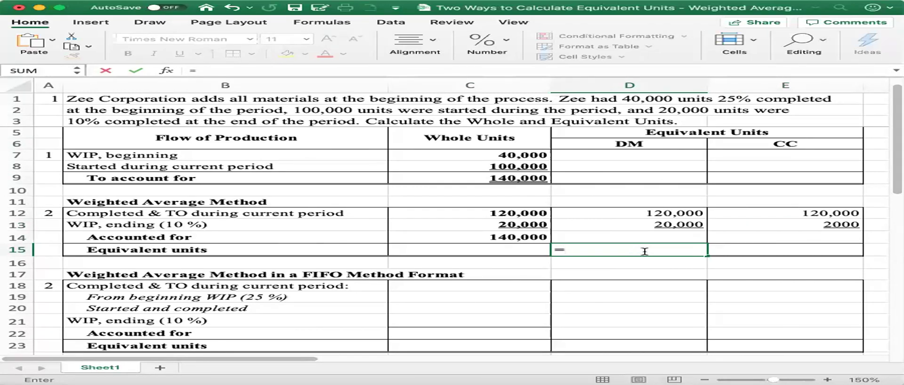
text(d)
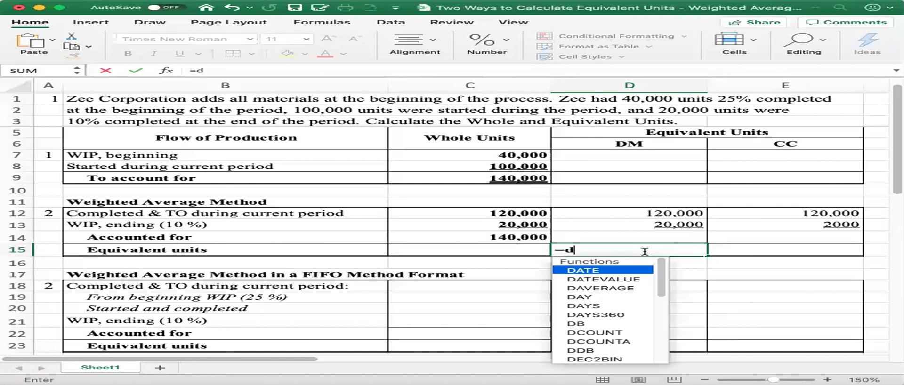
text(12+d13)
key(Return)
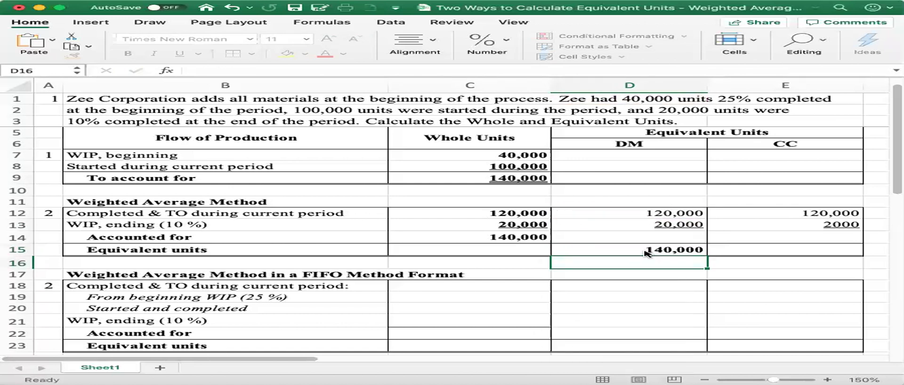
Calculate the total CC equivalent units in E15 with the formula =E12+E13.
key(Up)
key(Right)
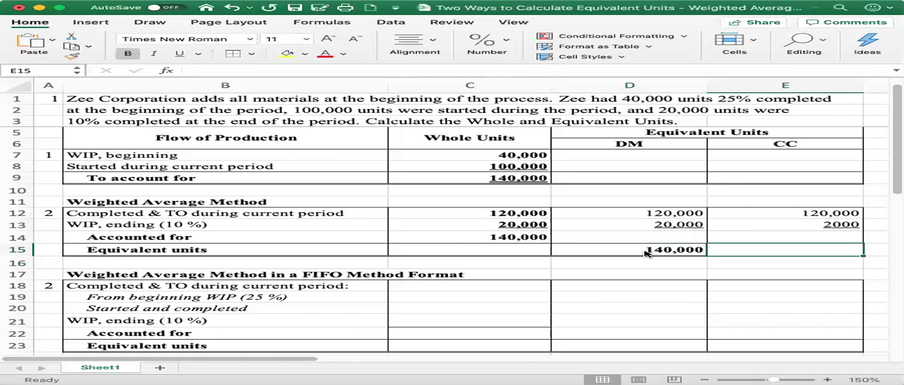
text(=)
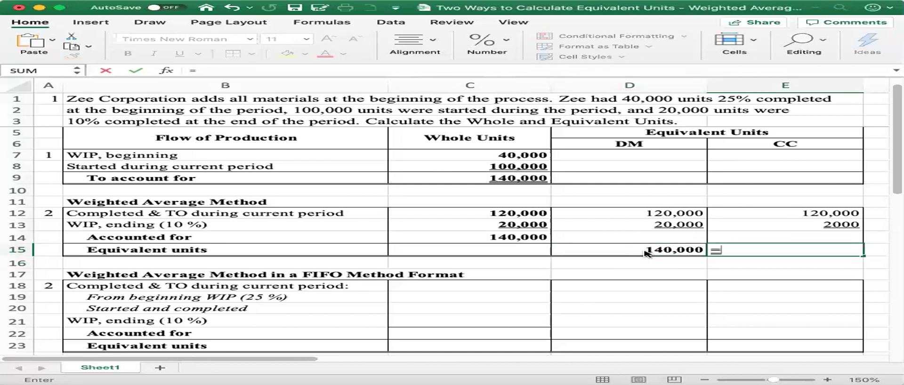
text(e12+)
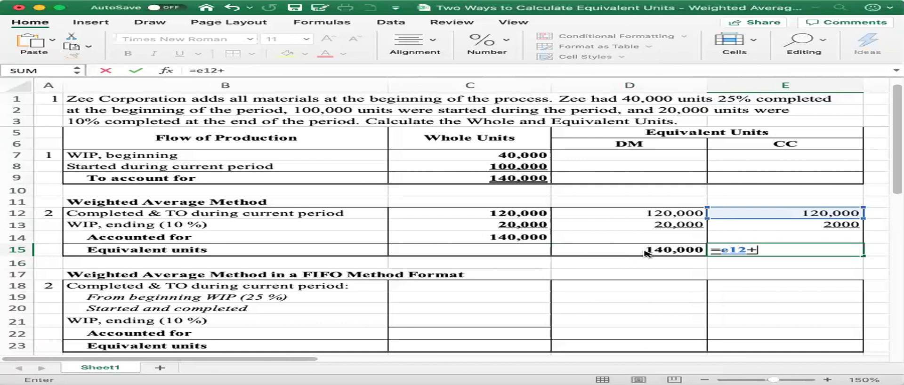
text(e13)
key(Return)
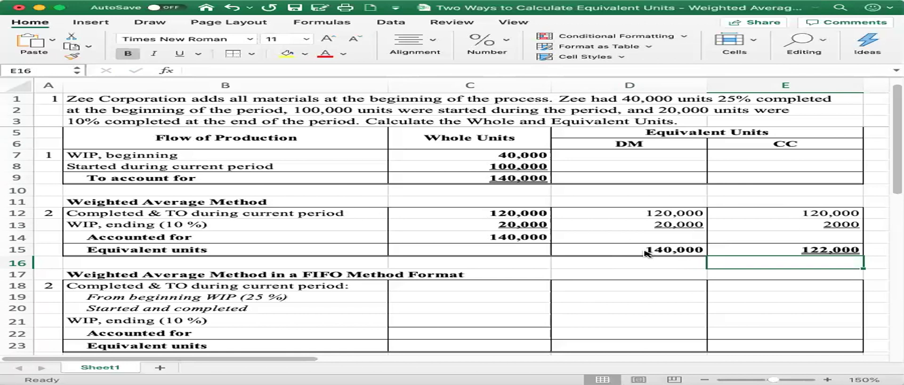
Review the FIFO-format row labels and enter 40,000 whole units from beginning WIP in C19.
click(258, 278)
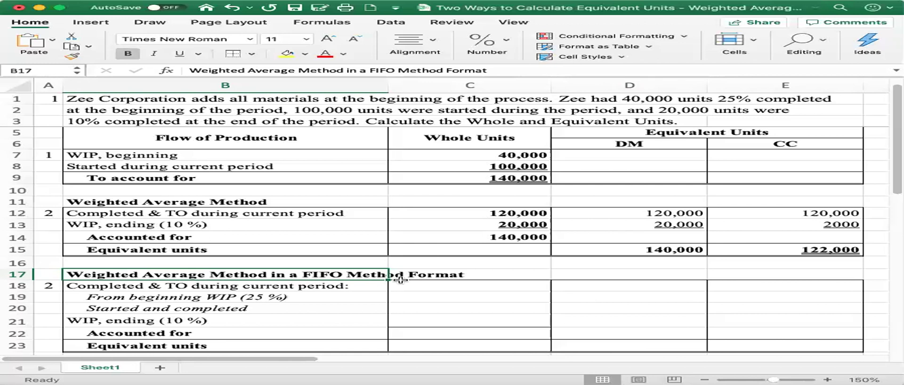
click(338, 288)
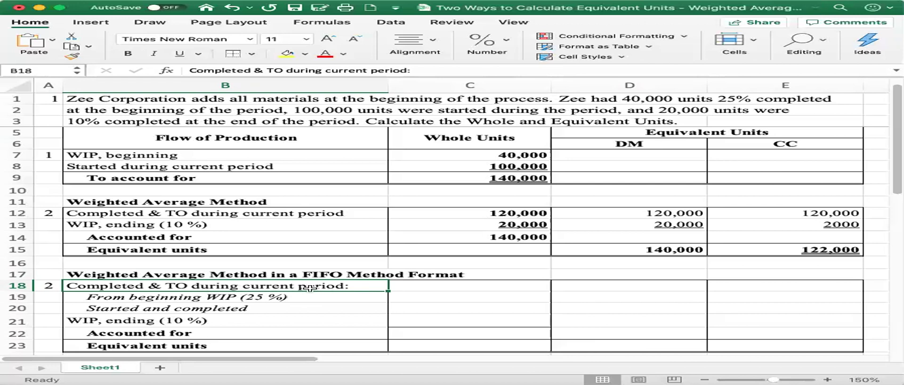
click(281, 300)
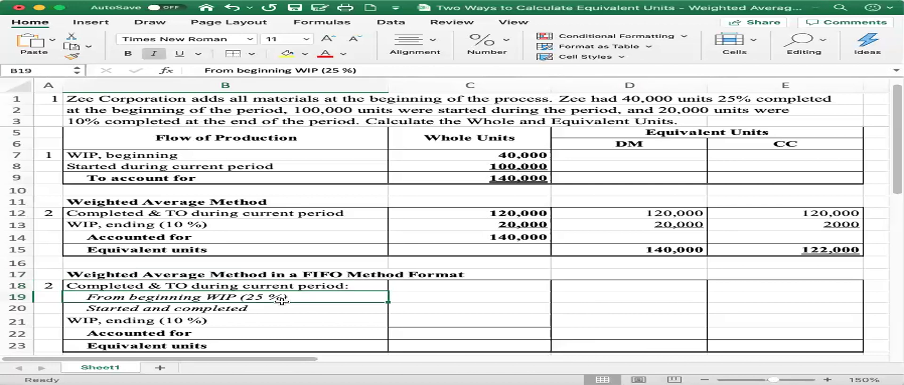
click(276, 309)
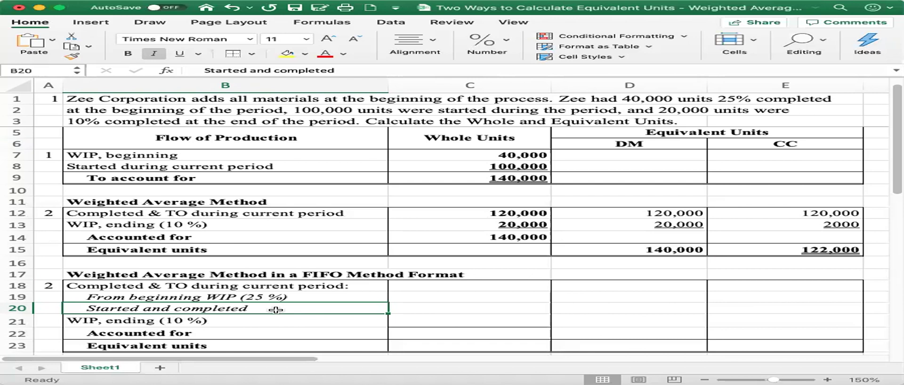
key(Tab)
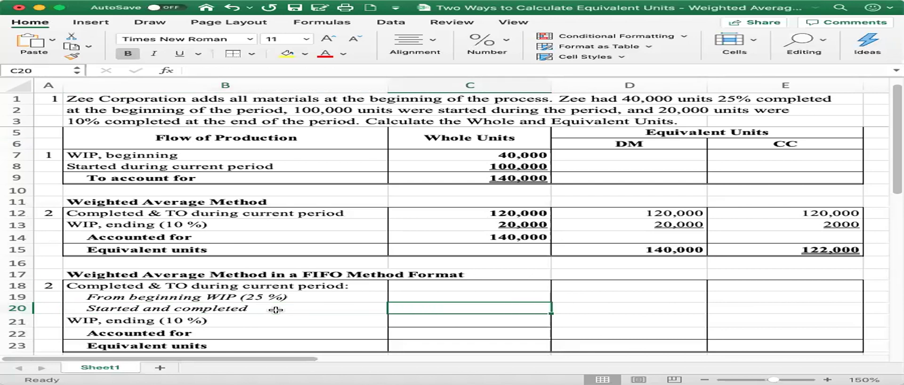
key(Up)
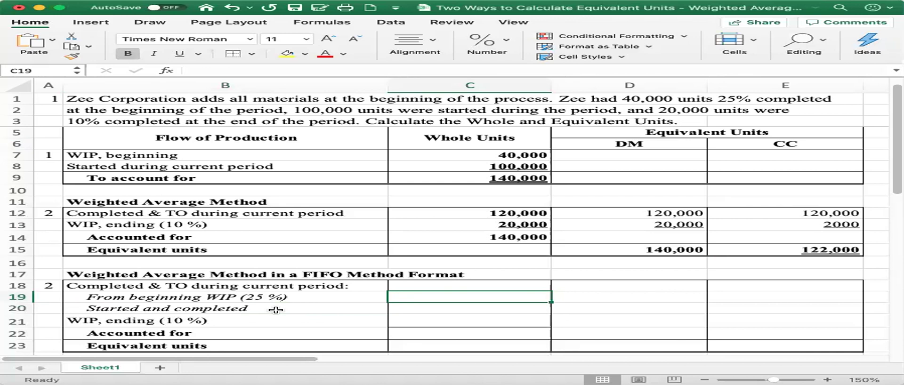
text(40,000)
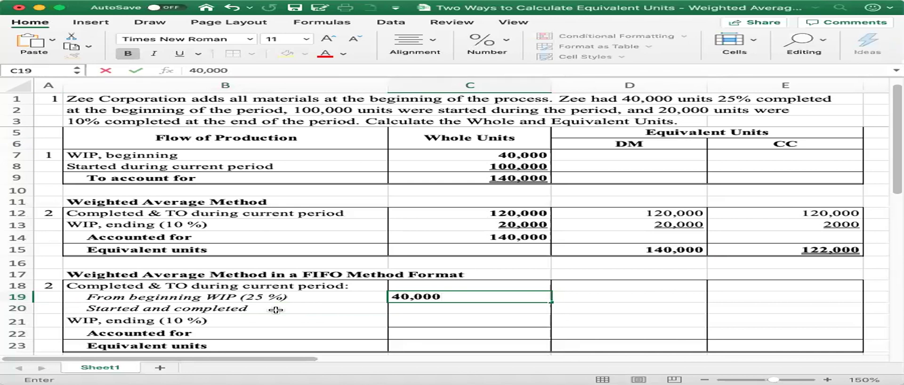
key(Return)
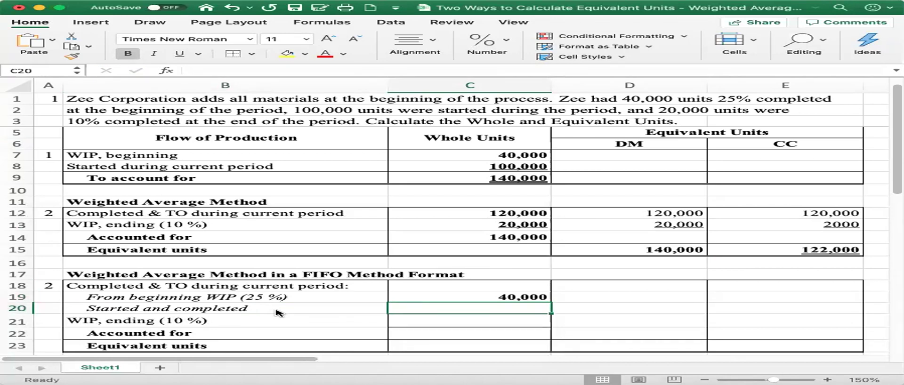
Enter 20,000 whole units for ending WIP in C21 of the FIFO-format section.
key(Return)
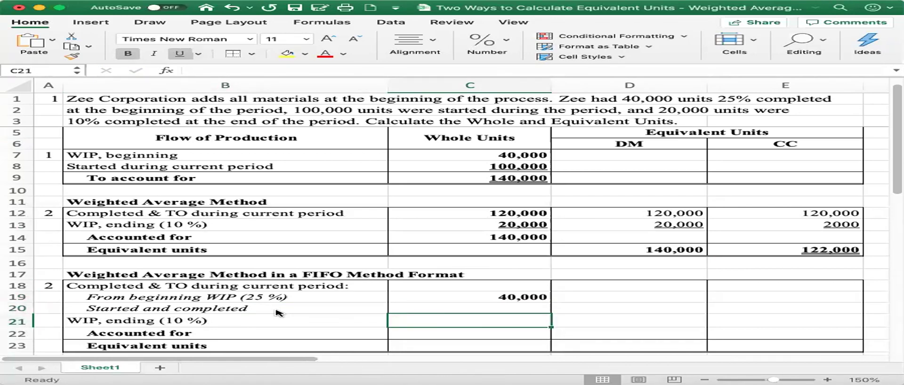
text(20,000)
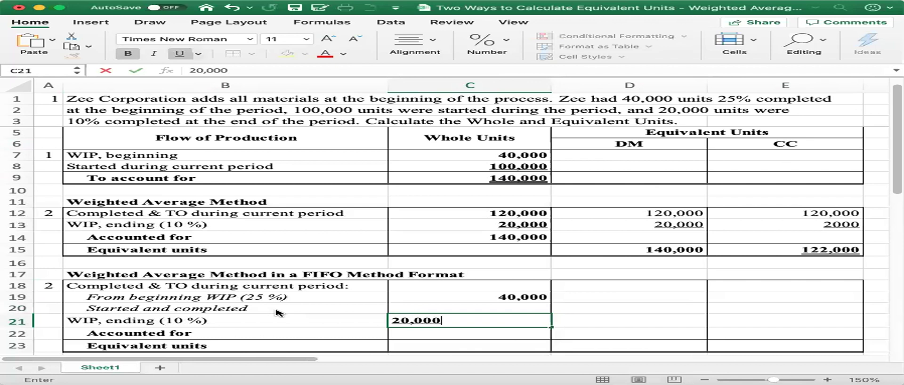
key(Return)
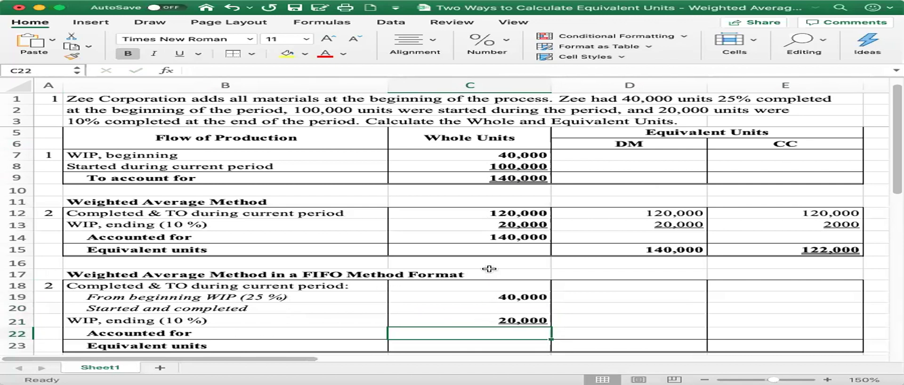
Check the units to account for in C9 and enter 140,000 whole units as accounted for in C22.
click(511, 179)
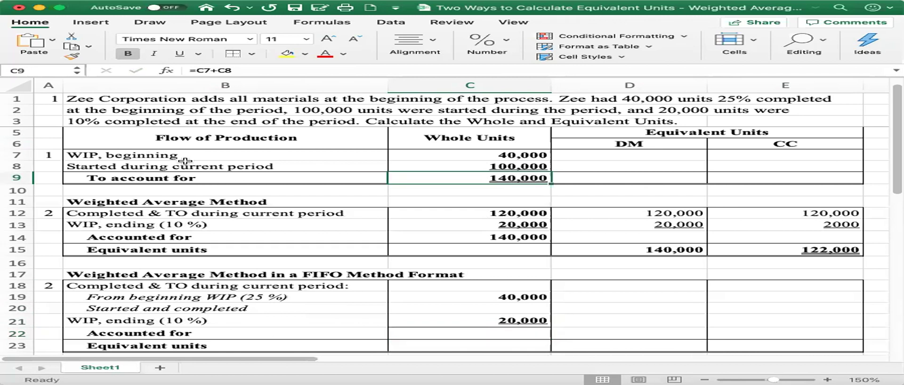
click(508, 336)
text(14)
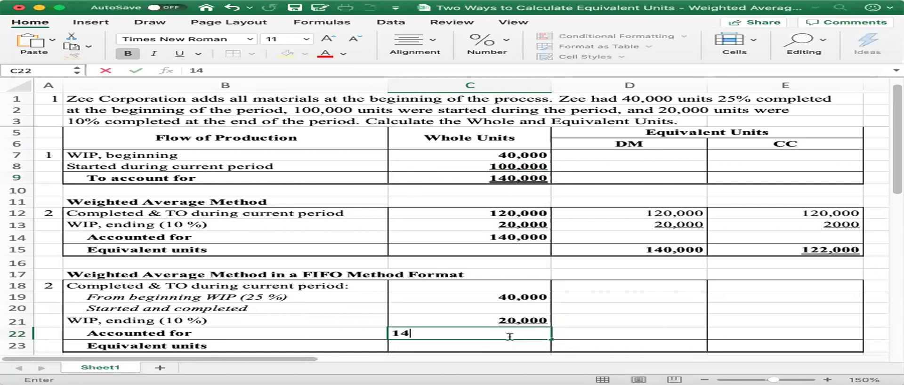
text(0,000)
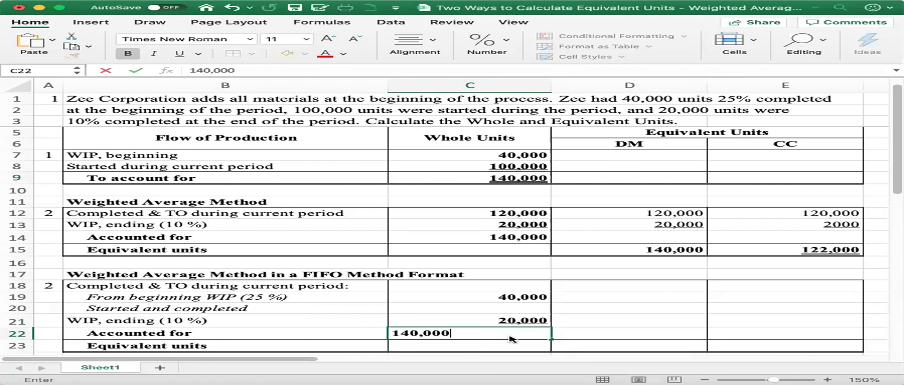
key(Return)
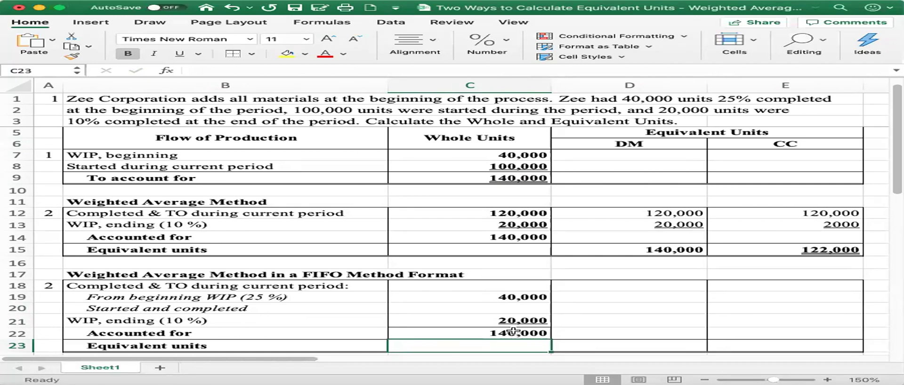
Enter 80,000 whole units as started and completed in C20.
click(517, 307)
text(80,000)
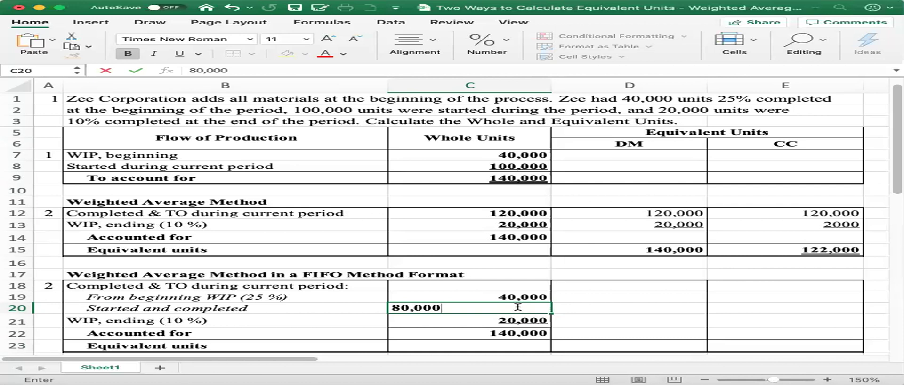
key(Return)
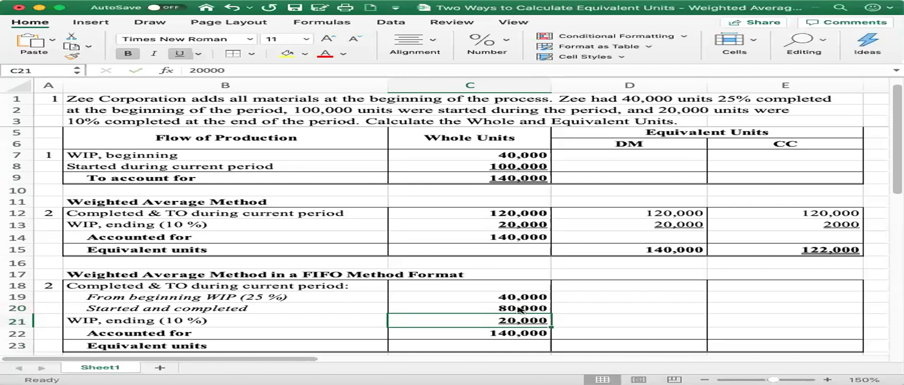
Review the FIFO-format whole units in C19 to C22, from beginning WIP to accounted for.
click(520, 309)
key(Up)
key(Down)
key(Down)
key(Down)
key(Up)
key(Up)
key(Up)
Enter 40,000 equivalent units for both DM and CC in the FIFO-format row for beginning WIP.
key(Right)
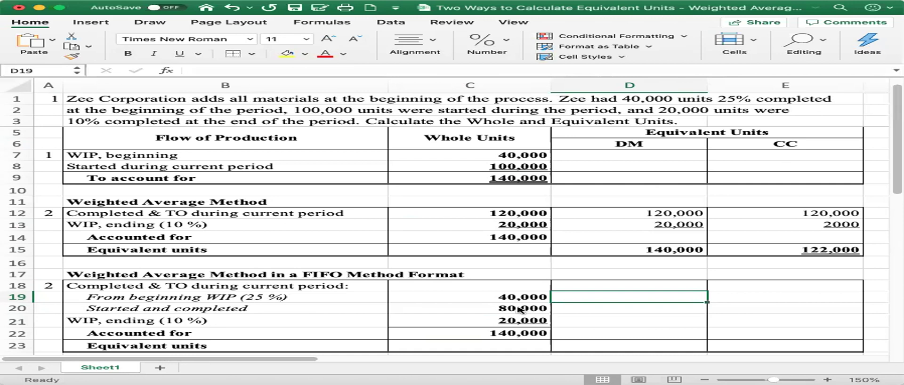
text(40,000)
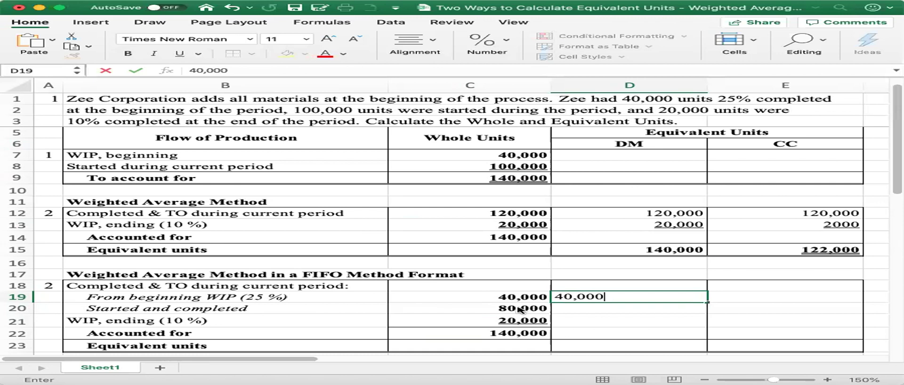
key(Tab)
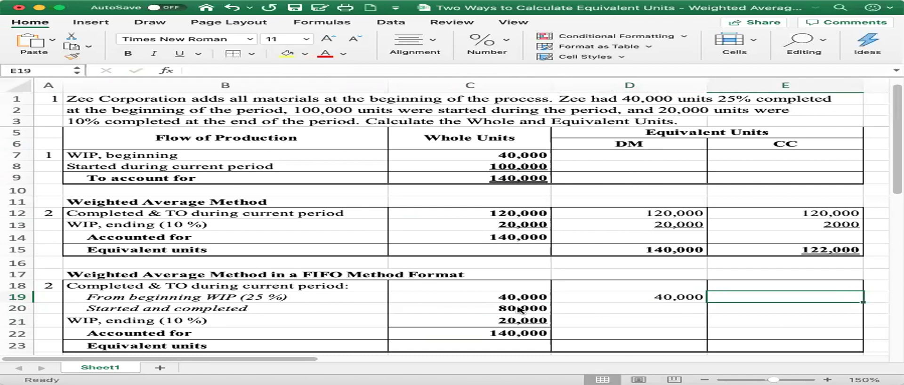
text(40,000)
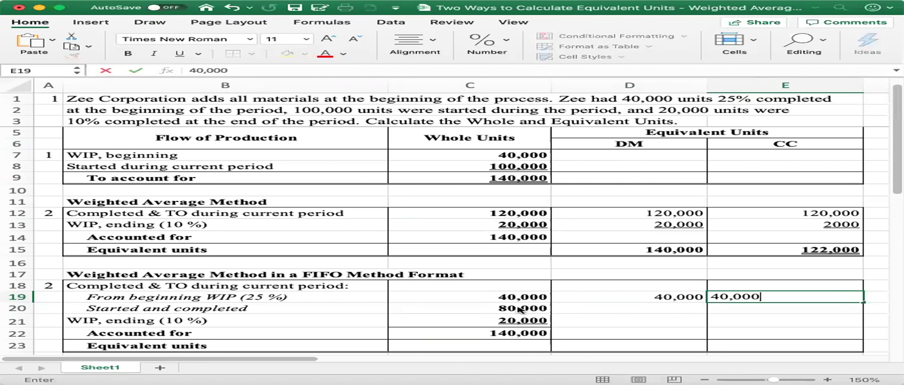
key(Return)
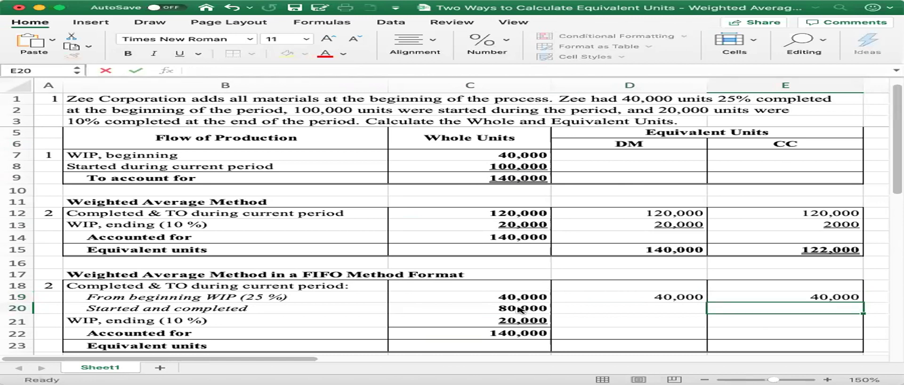
key(Left)
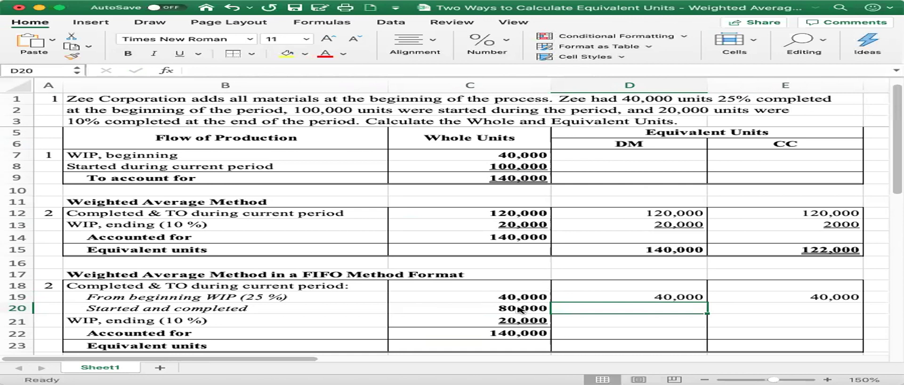
text(40,000)
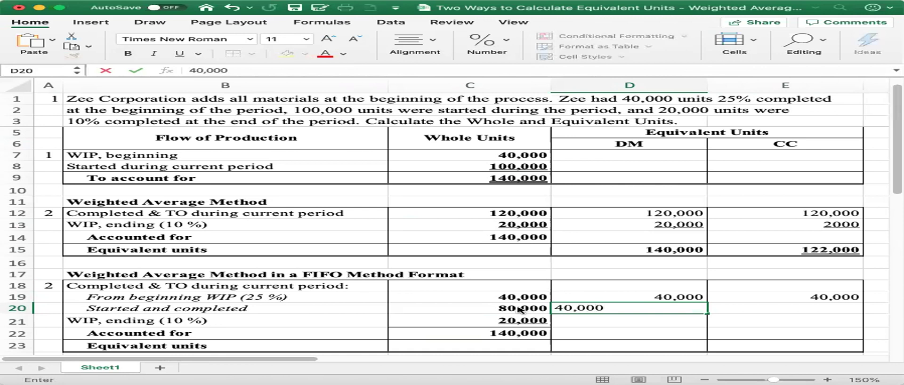
key(Tab)
text(40,000)
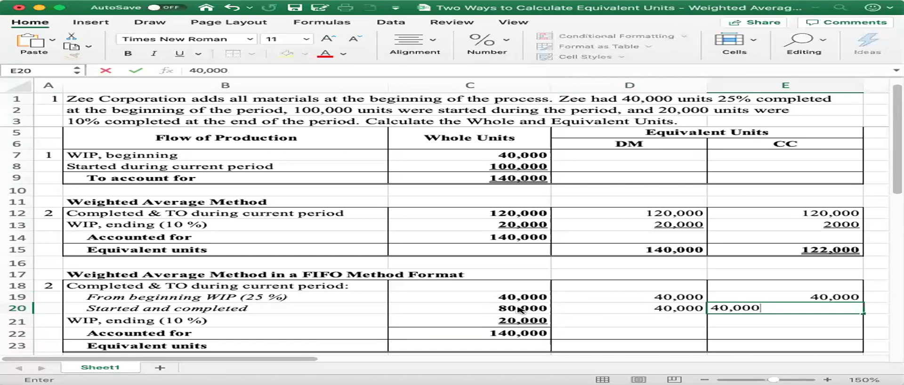
Enter 80,000 equivalent units for both DM and CC in the FIFO-format started and completed row, D20 and E20.
key(Left)
text(80)
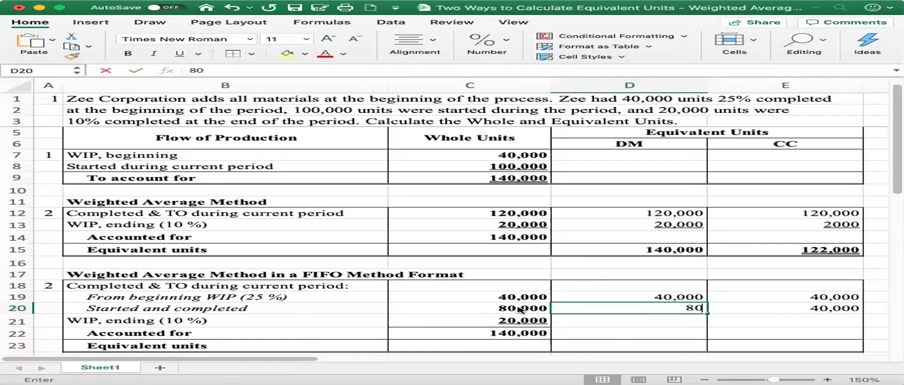
text(,.000)
key(BackSpace)
key(BackSpace)
key(BackSpace)
key(BackSpace)
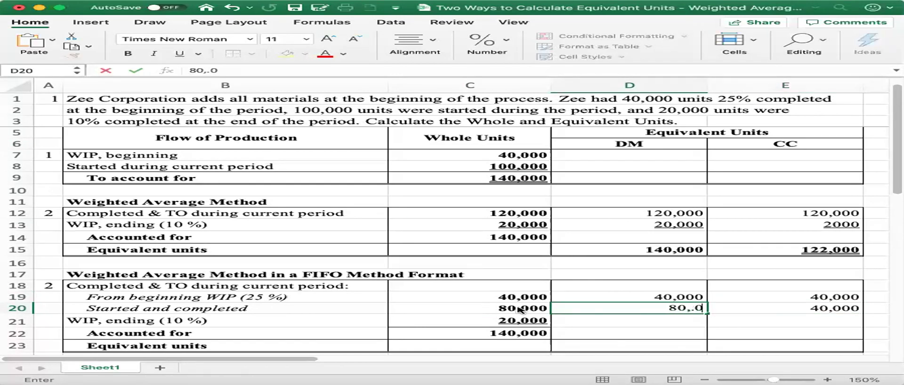
text(000)
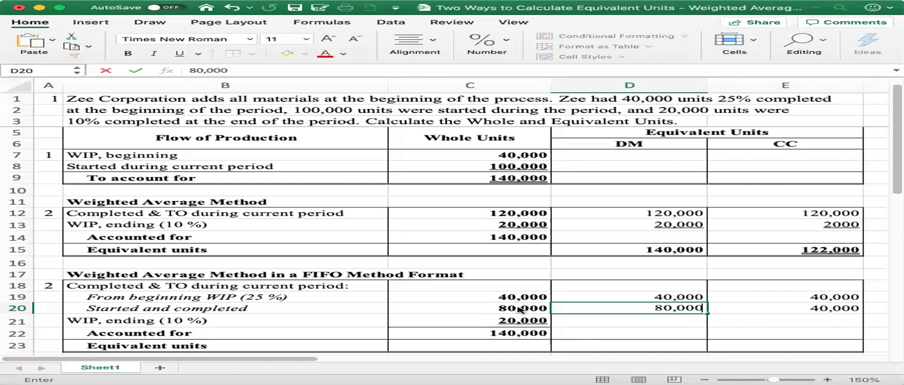
key(Tab)
text(80,000)
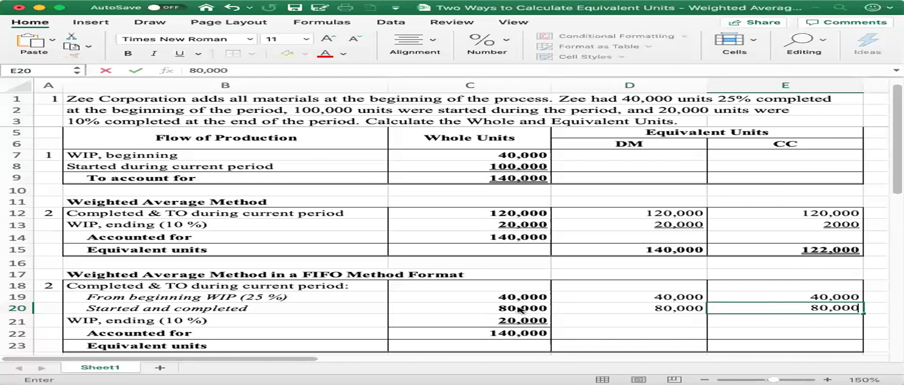
key(Return)
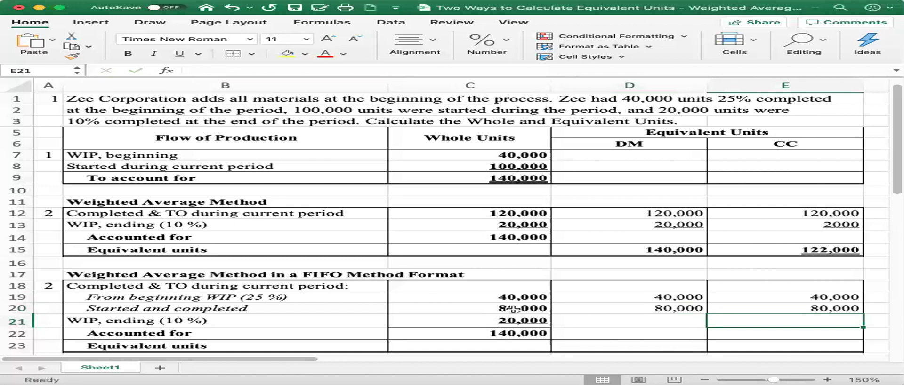
Compare the completed units in row 12 with the FIFO-format pairs in D19:D20 and E19:E20.
click(680, 227)
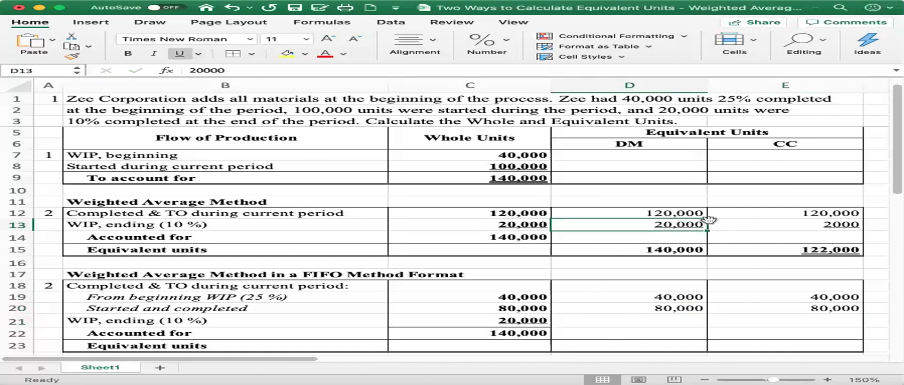
click(685, 212)
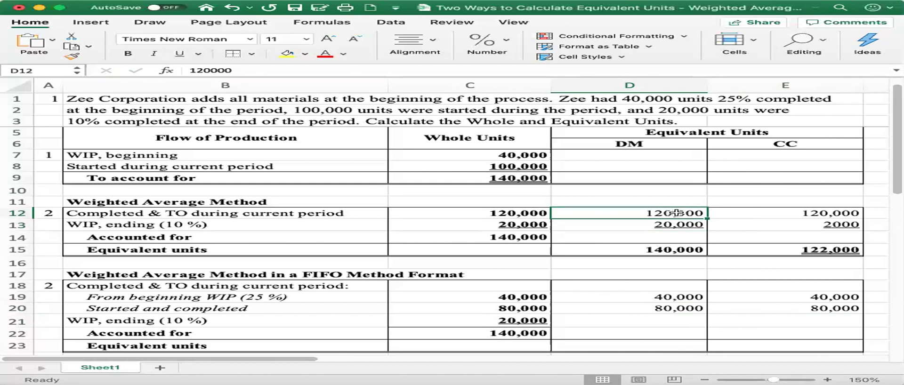
click(767, 216)
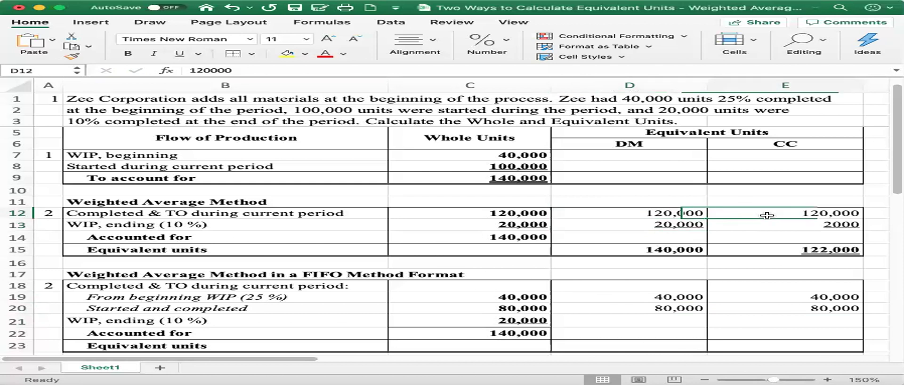
click(650, 297)
key(shift+Down)
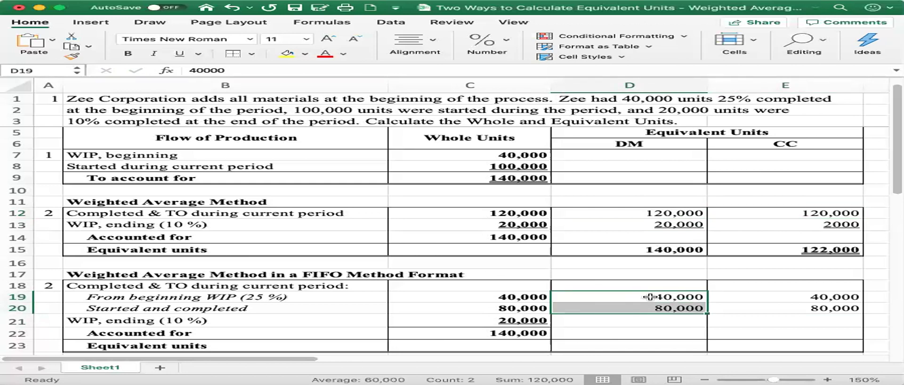
click(816, 297)
key(shift+Down)
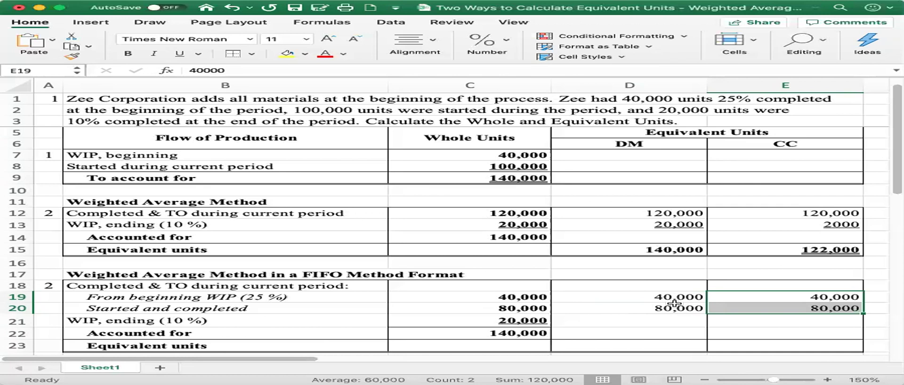
Enter 20,000 DM equivalent units for the FIFO-format ending WIP in D21.
click(654, 320)
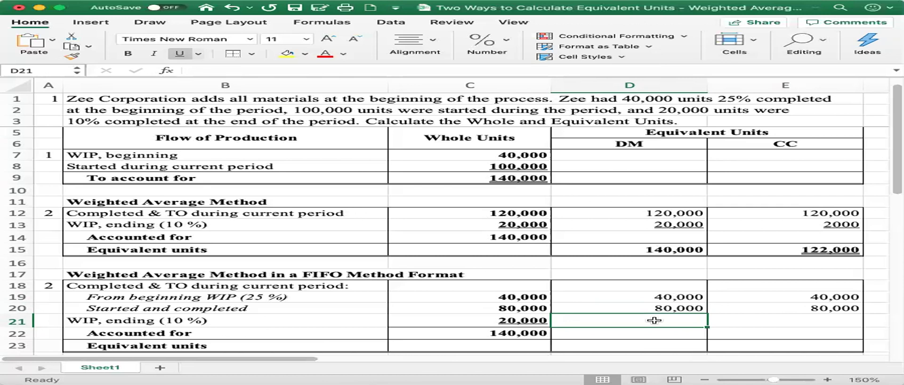
text(2)
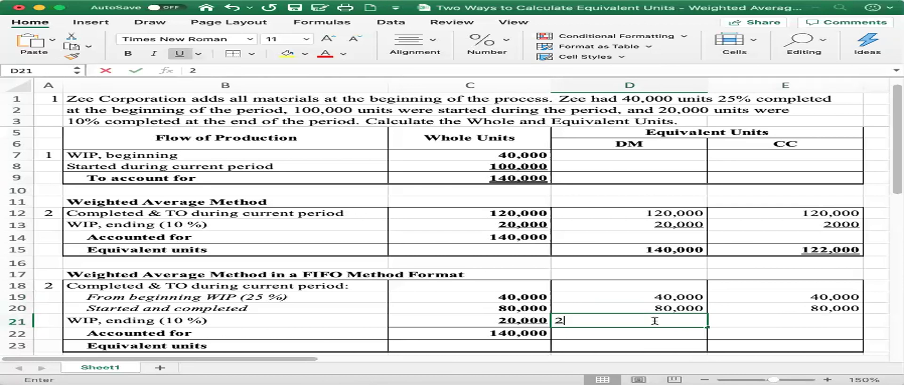
text(0,000)
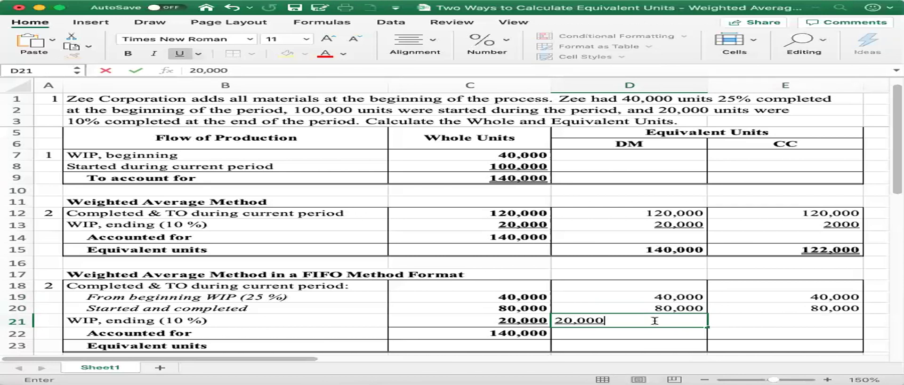
key(Tab)
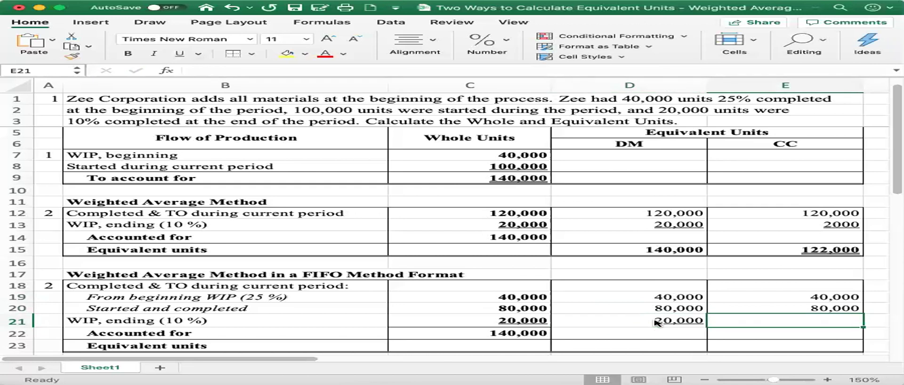
Calculate the ending WIP's CC equivalent units in E21 with =.10*C21 and underline the result.
text(=.)
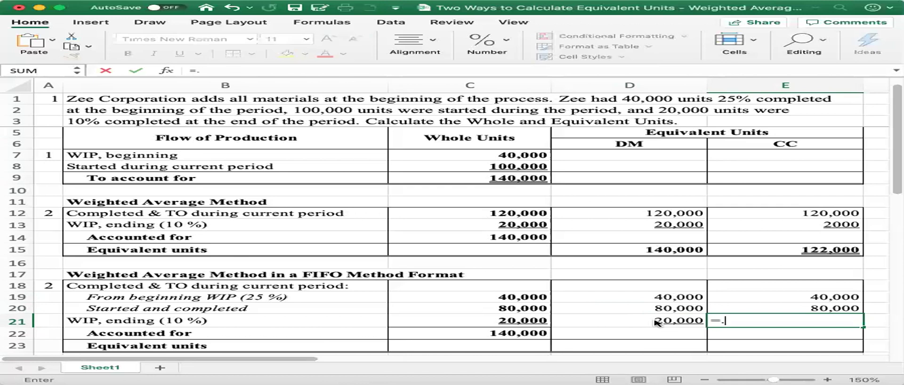
text(10*c21)
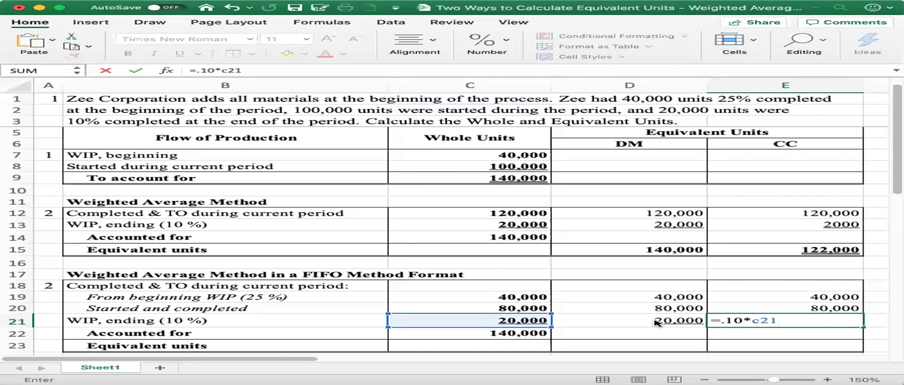
key(Return)
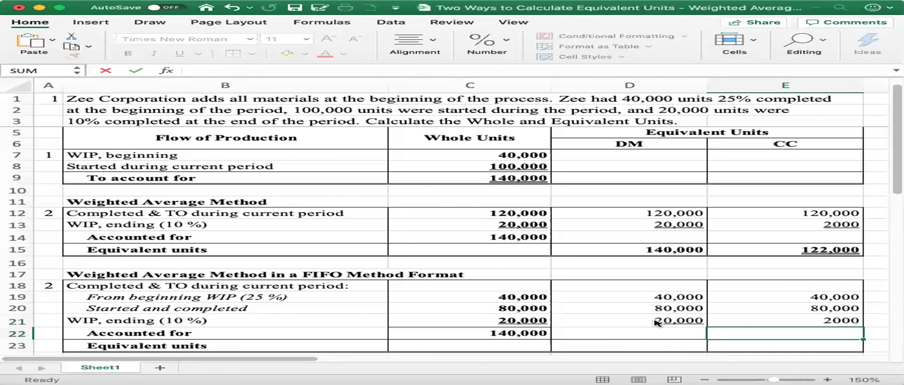
key(Up)
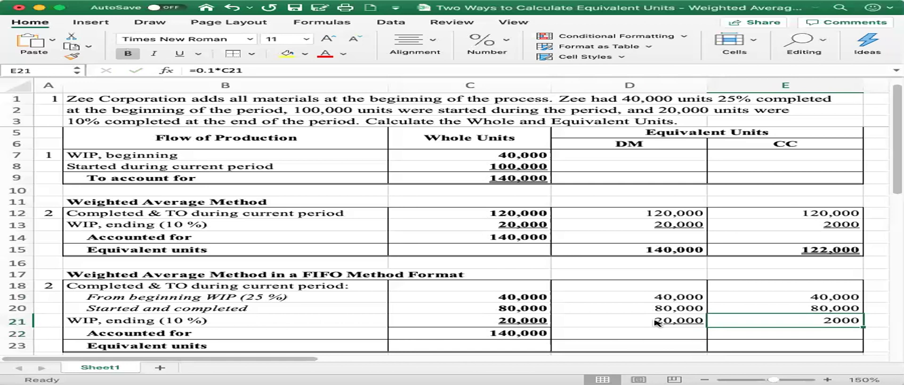
click(180, 54)
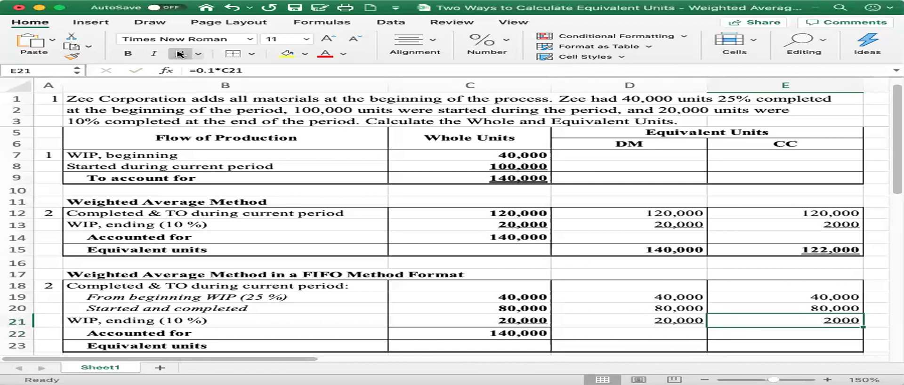
Total the FIFO-format DM equivalent units in D23 with the formula =SUM(D19:D21).
key(Down)
key(Down)
key(Left)
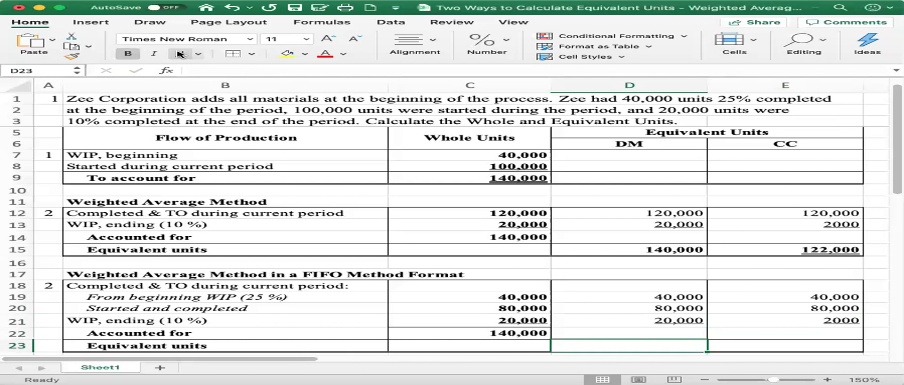
text(=)
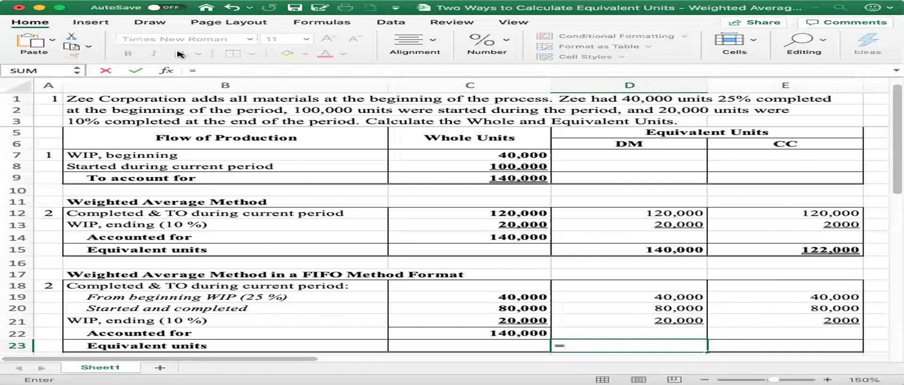
text(Du)
key(BackSpace)
key(BackSpace)
text(su)
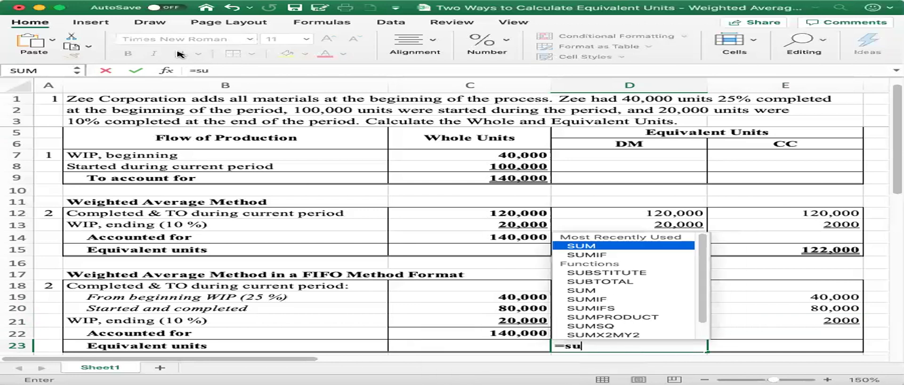
text(m()
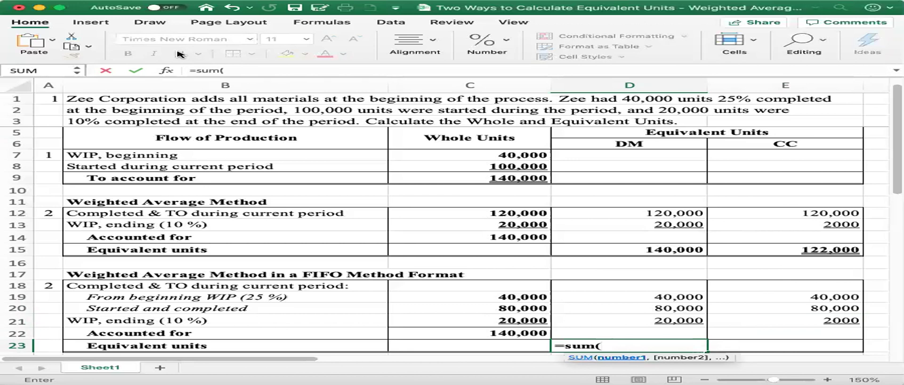
text(d19)
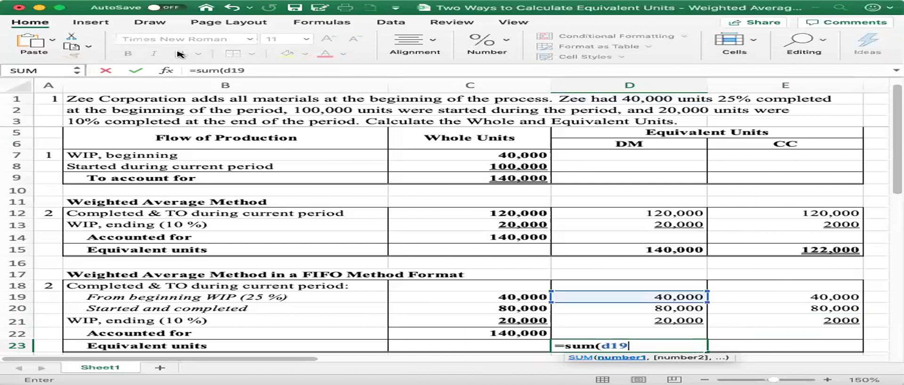
text(:d)
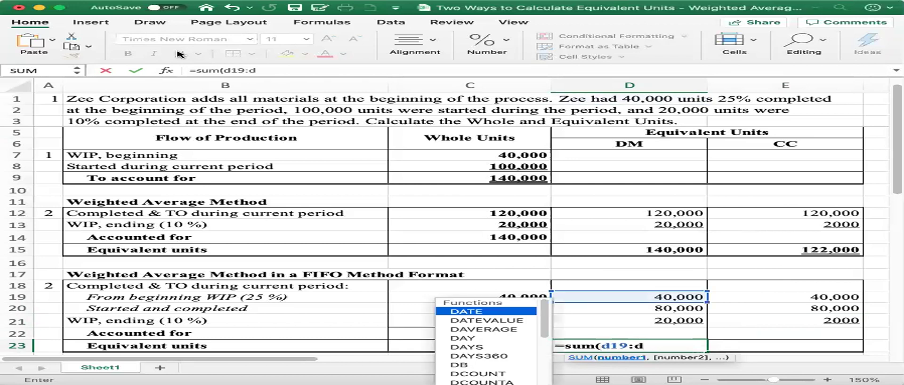
text(21)
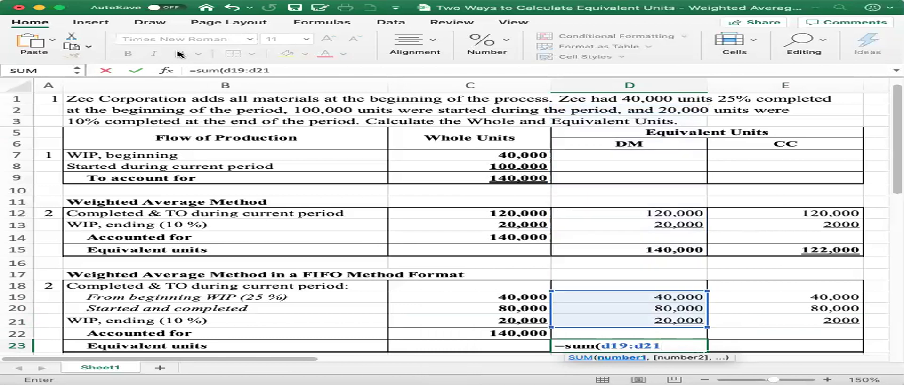
key(Return)
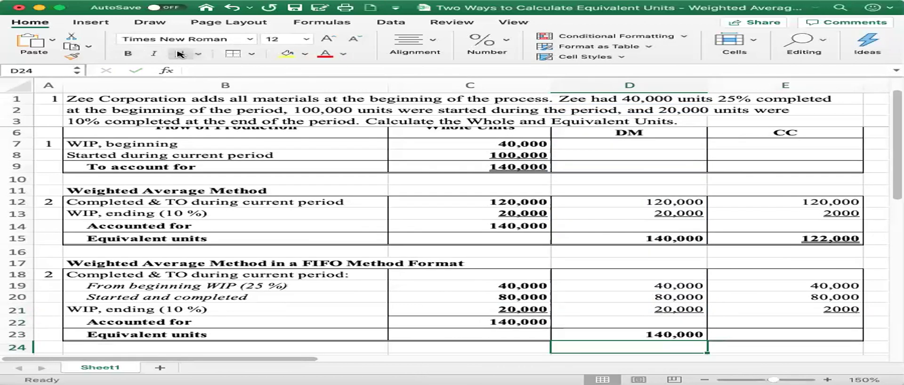
Fill the DM total formula from D23 across to E23 to total the CC equivalent units.
key(Up)
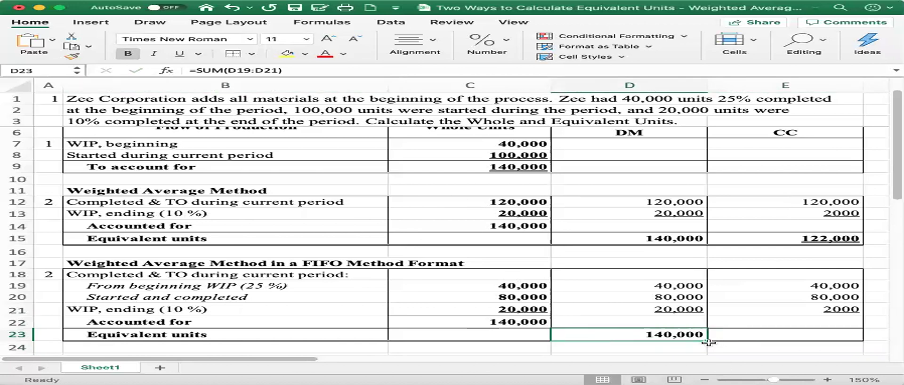
drag(706, 340, 814, 340)
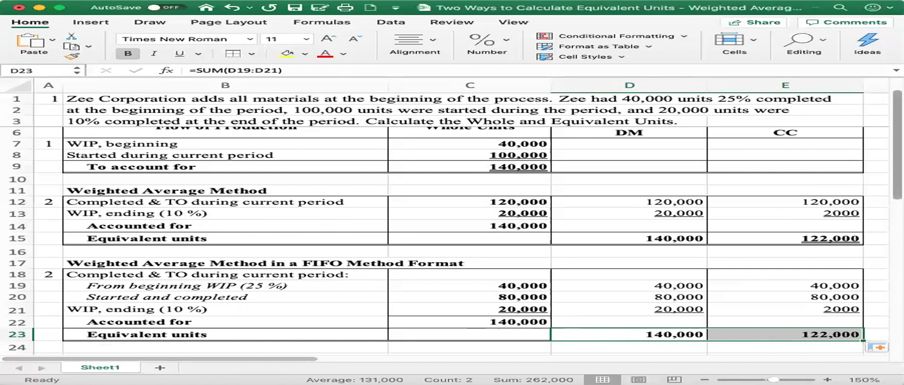
scroll(451, 221, up, 1)
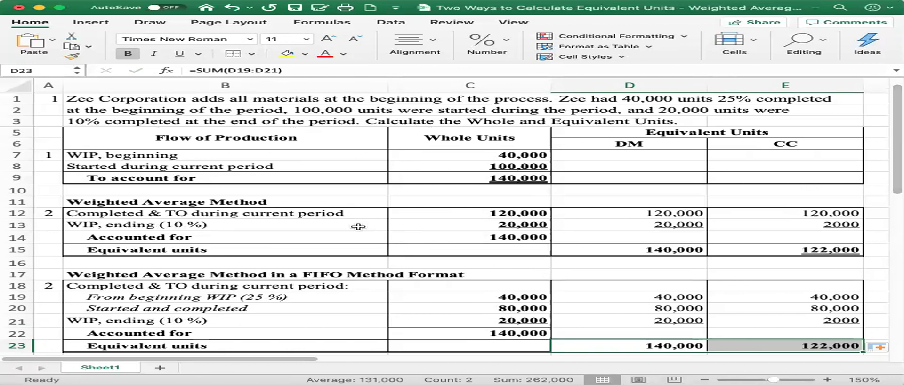
Compare the DM and CC equivalent unit totals in row 15 with the FIFO-format totals in row 23.
click(299, 224)
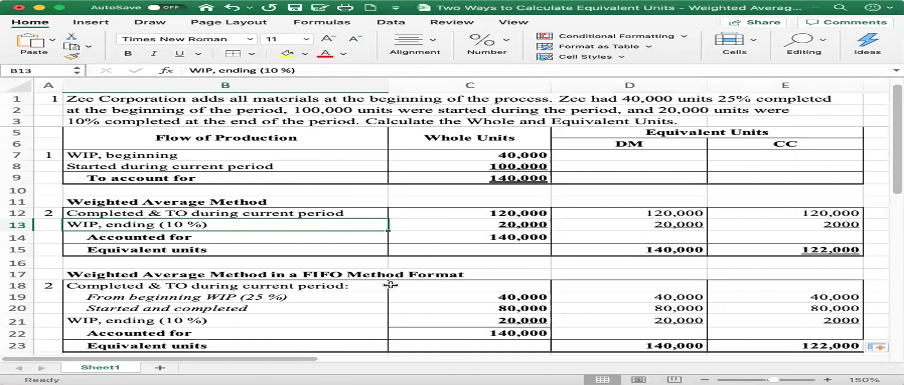
click(659, 343)
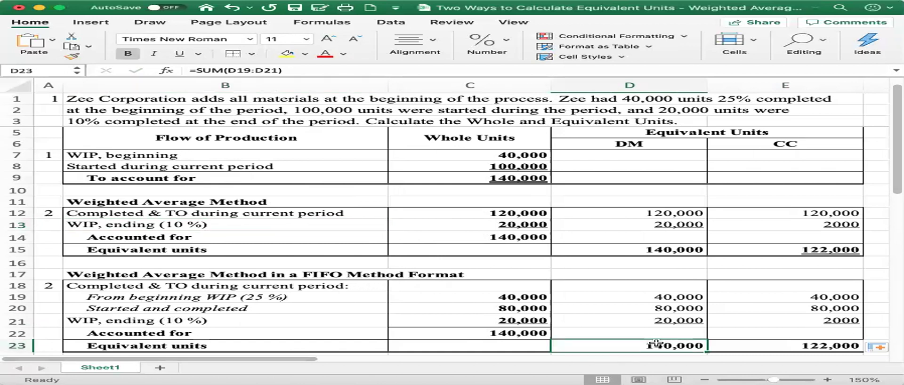
click(659, 251)
click(669, 346)
click(661, 249)
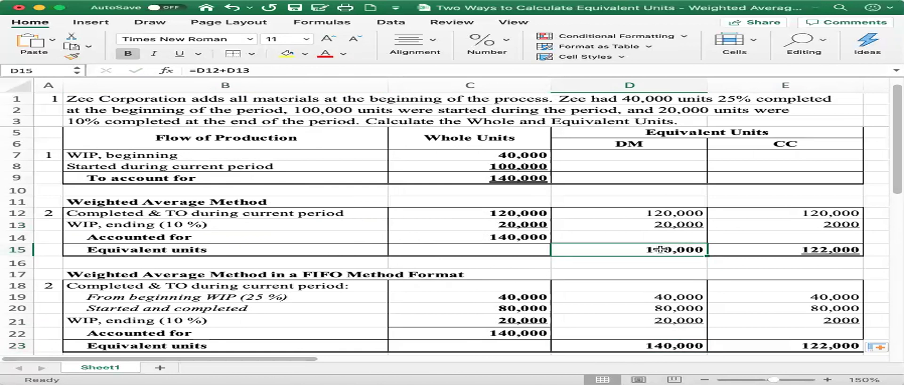
click(792, 250)
click(791, 346)
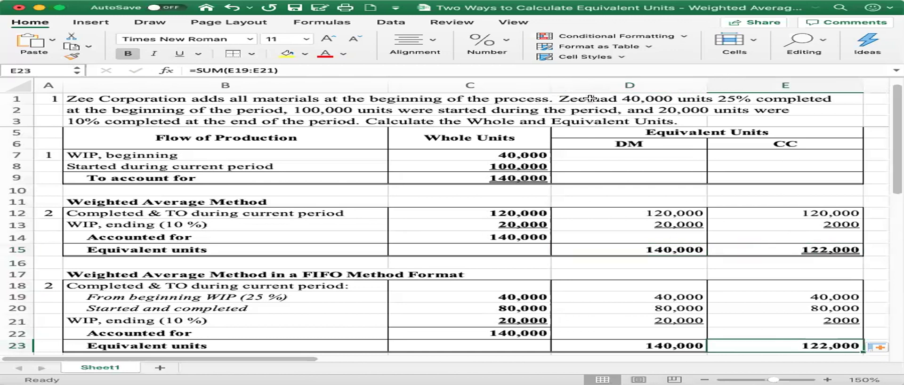